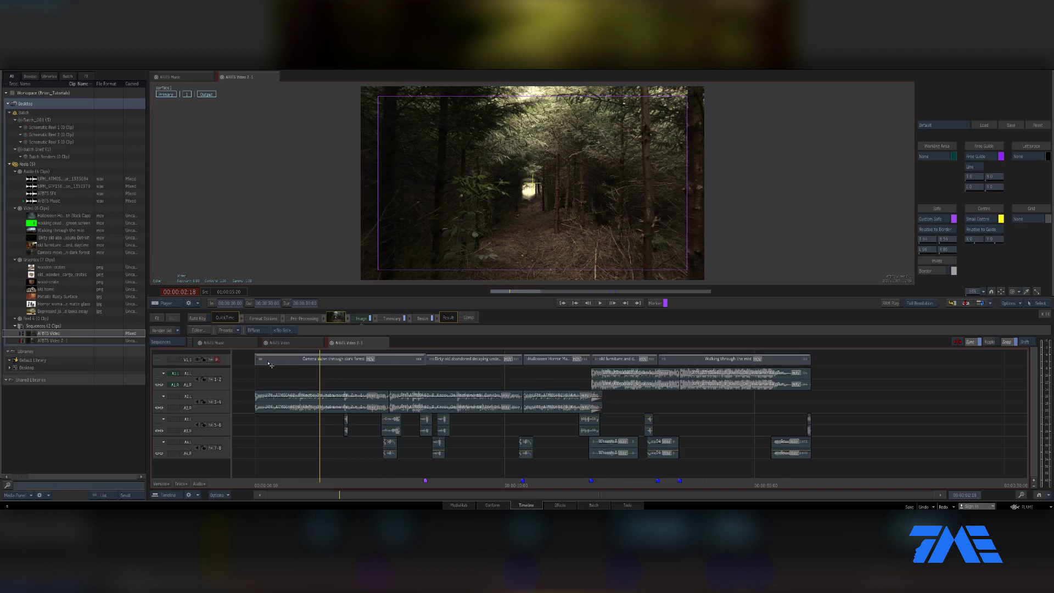
Add video track V1.2 and move the forest clip up onto it.
click(233, 364)
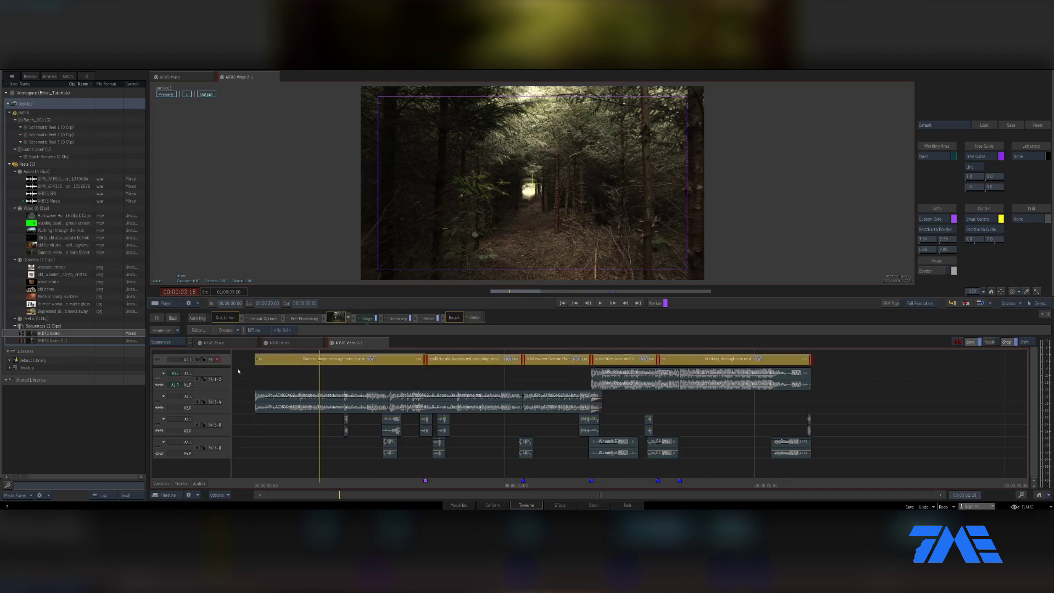
key(ctrl+t)
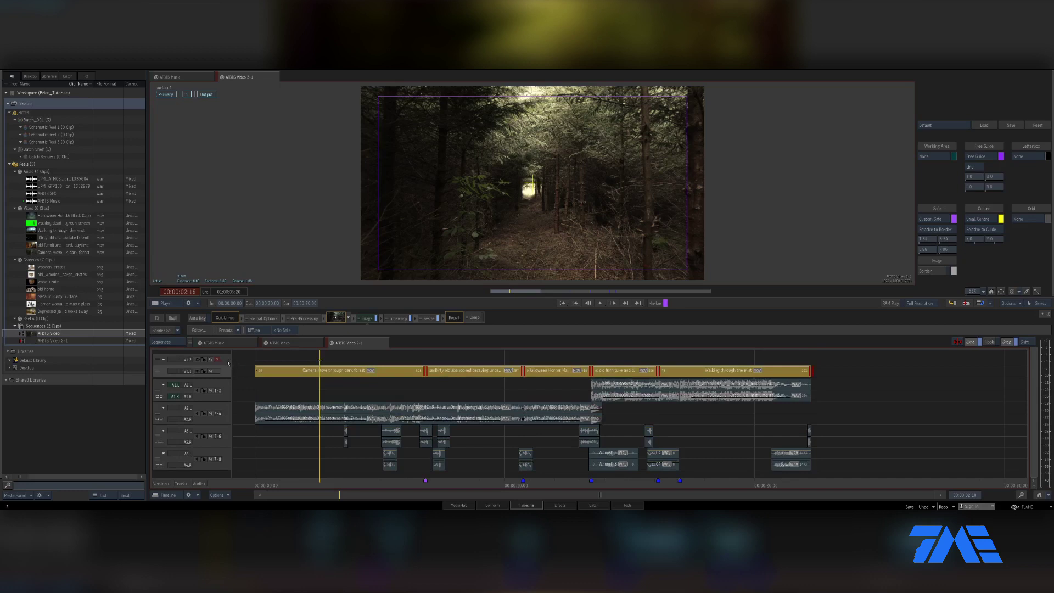
drag(272, 370, 295, 372)
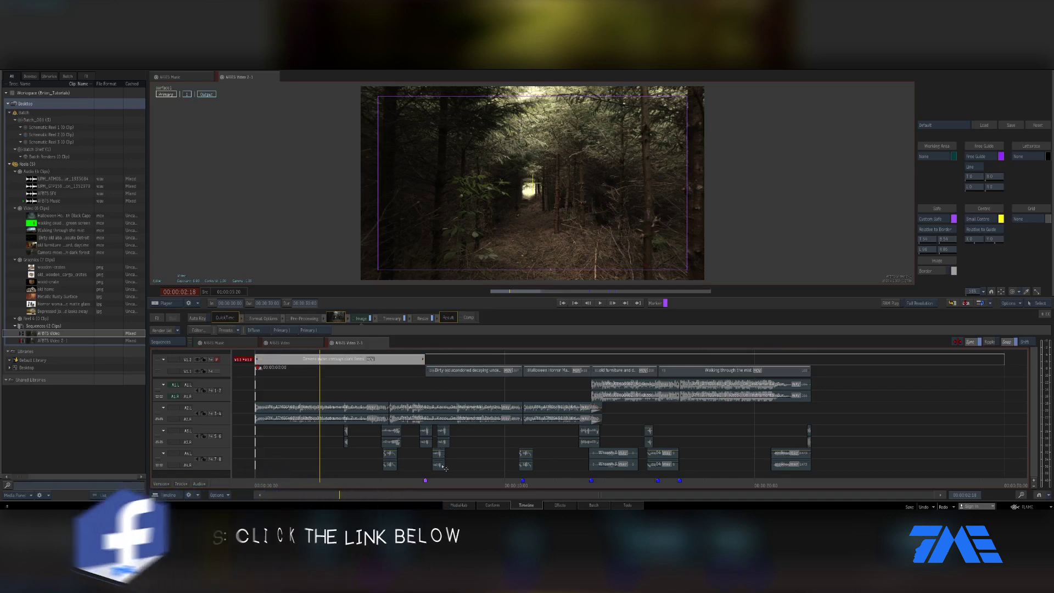
Extend the forest clip's out point to timecode 00:00:08:10, past the next clip.
click(426, 481)
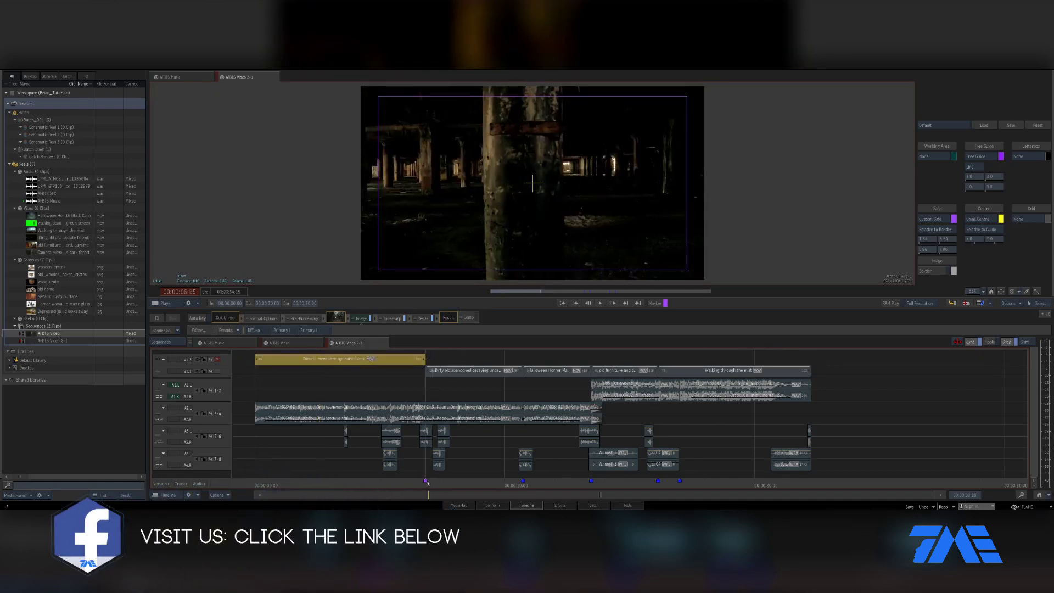
click(187, 295)
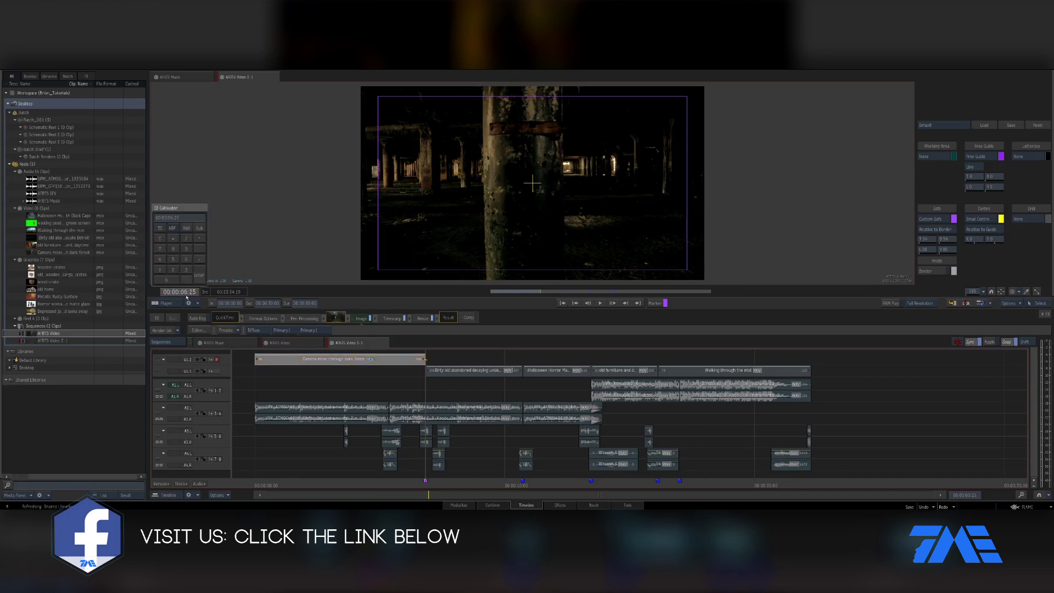
text(810)
key(Return)
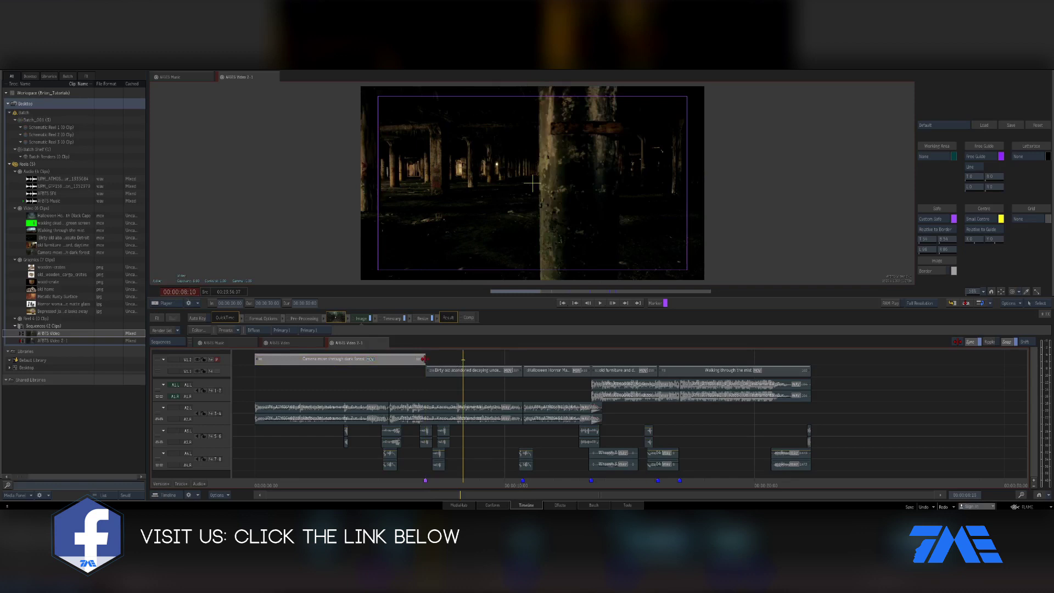
drag(424, 358, 465, 359)
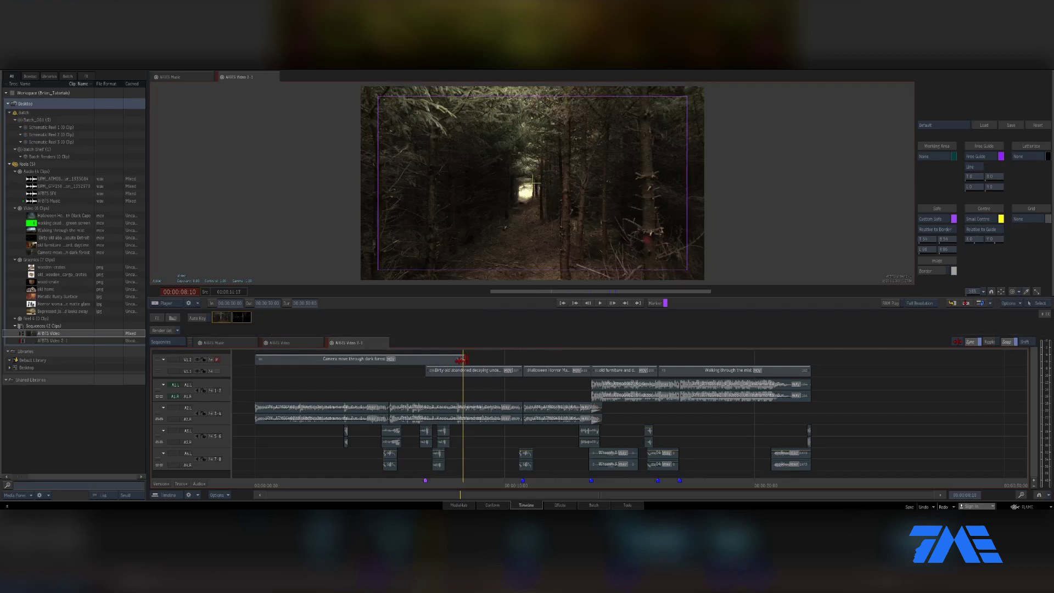
click(450, 358)
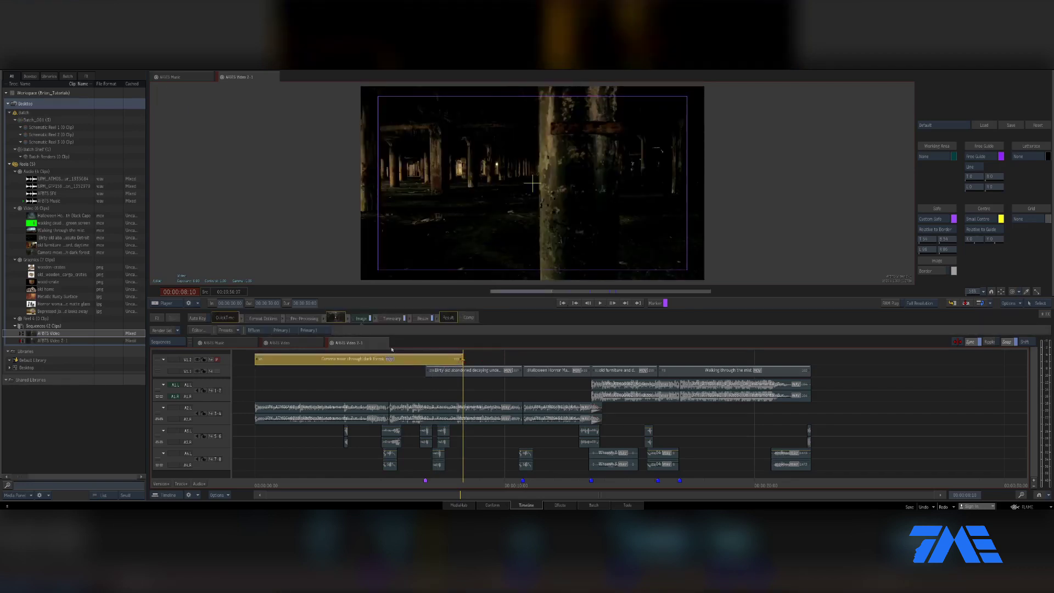
click(438, 482)
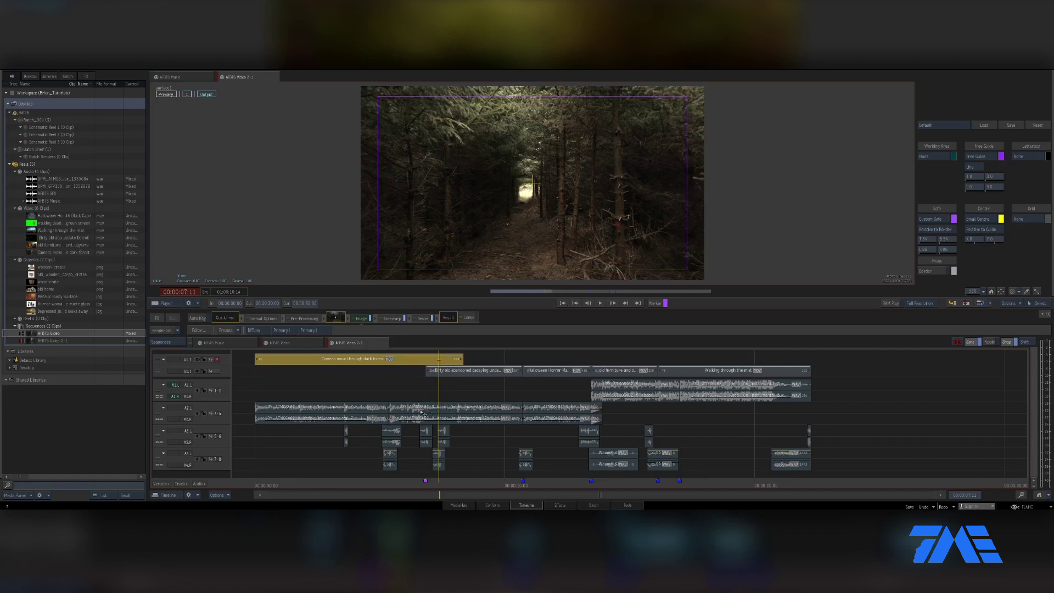
click(202, 360)
click(200, 371)
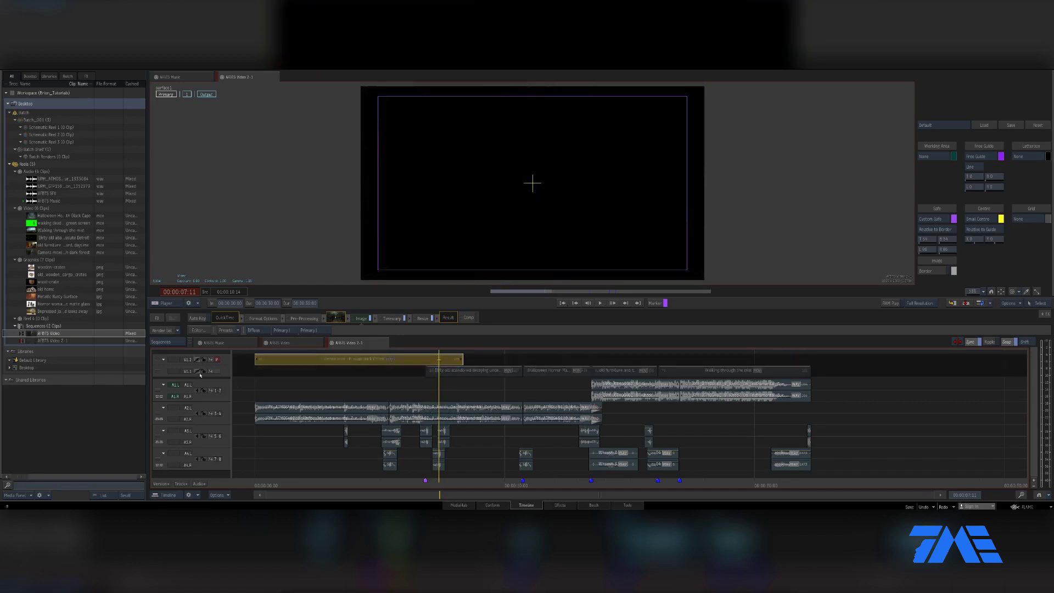
click(363, 482)
key(space)
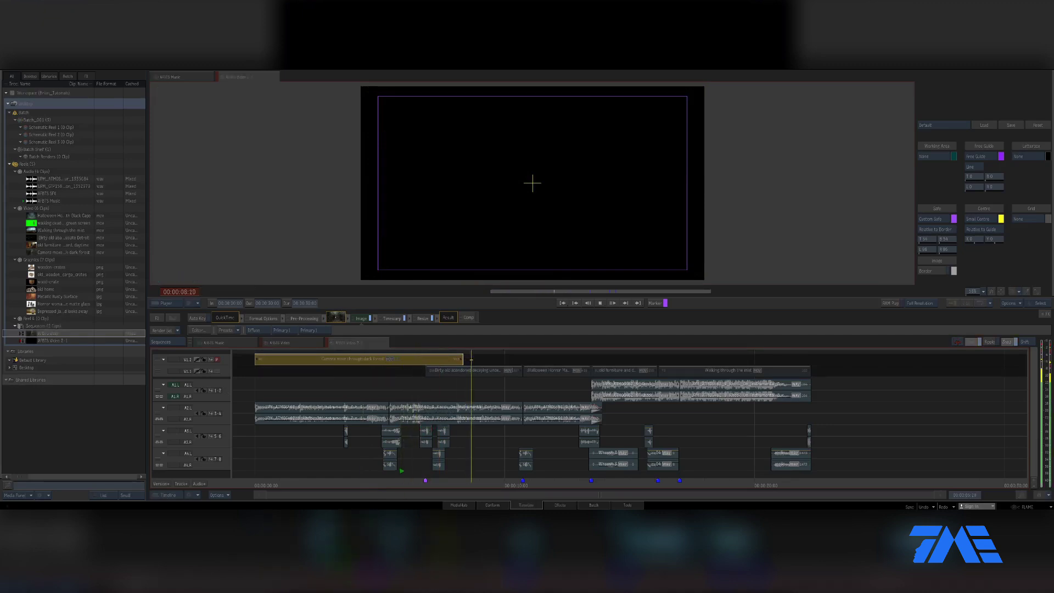
key(space)
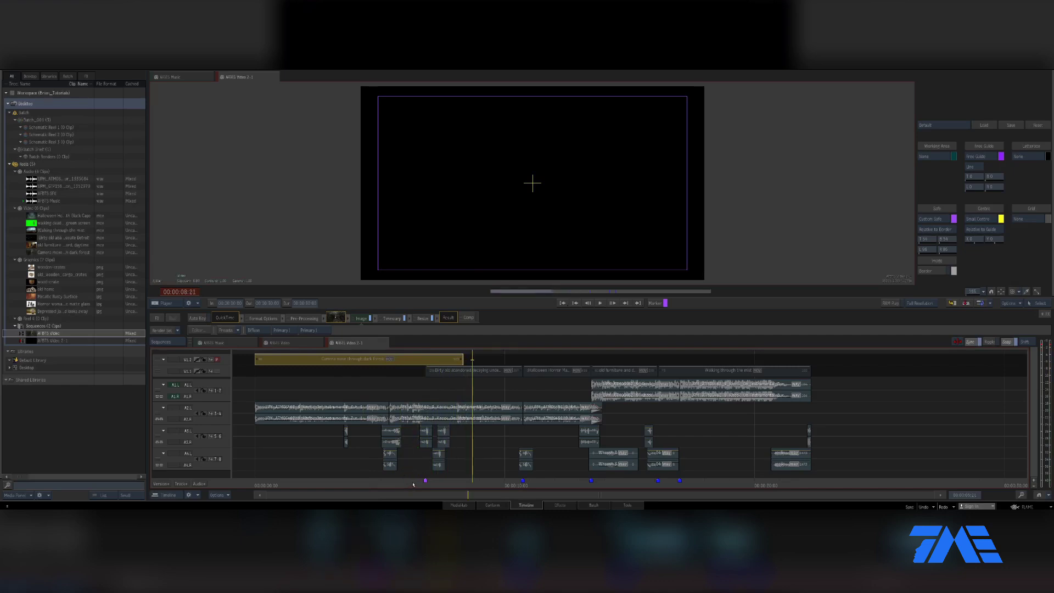
click(410, 457)
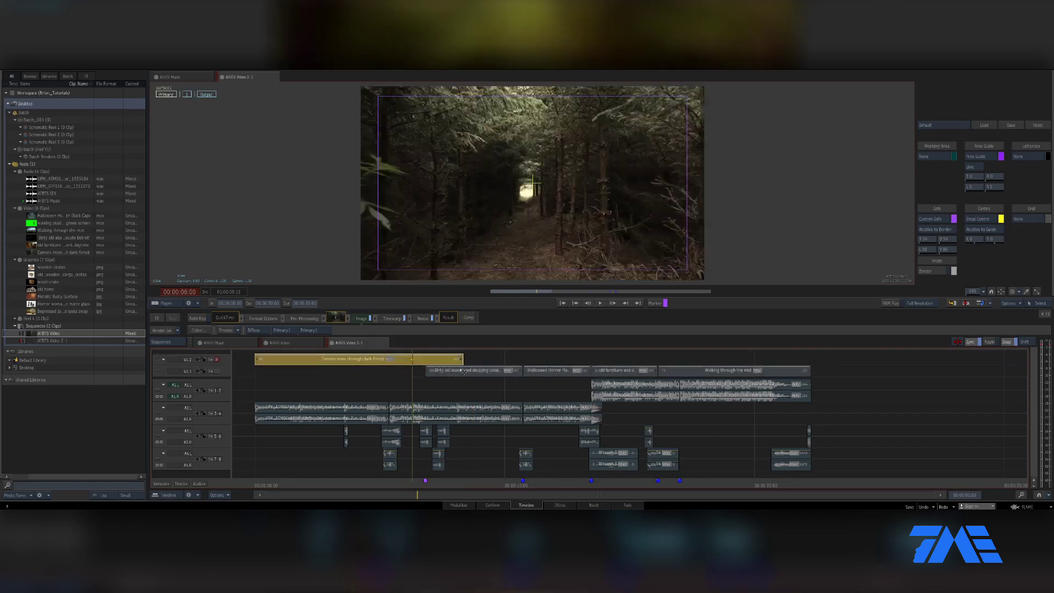
drag(425, 481, 445, 481)
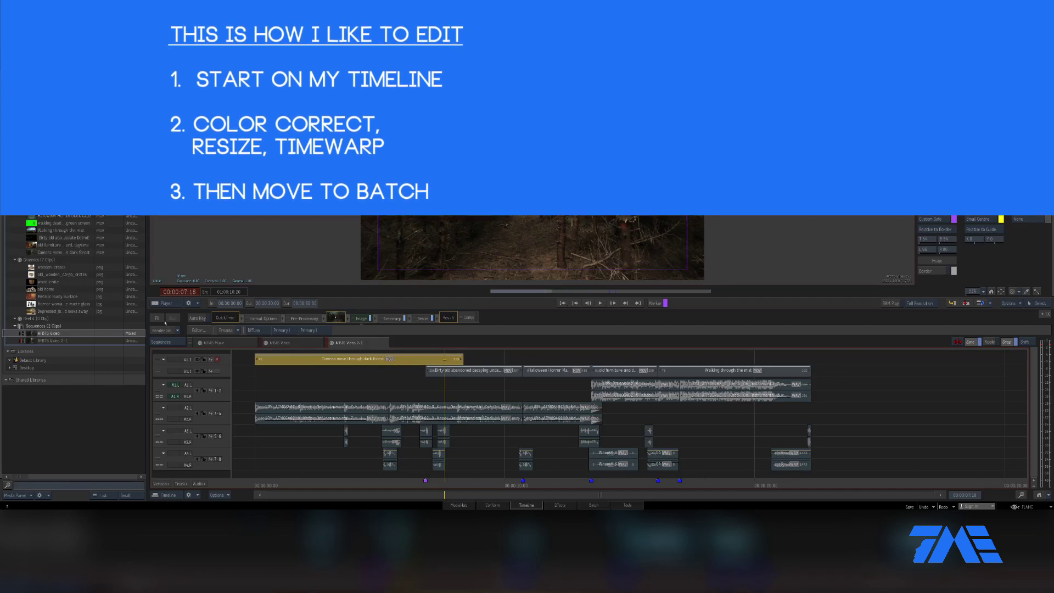
Create a Batch FX setup from the forest clip and confirm the warning.
click(157, 318)
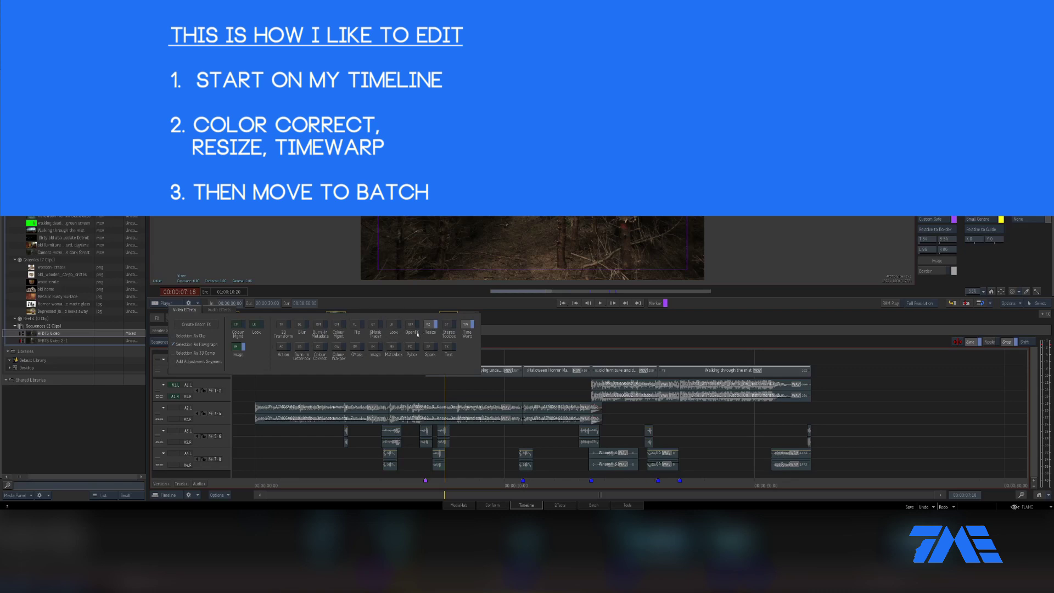
click(196, 325)
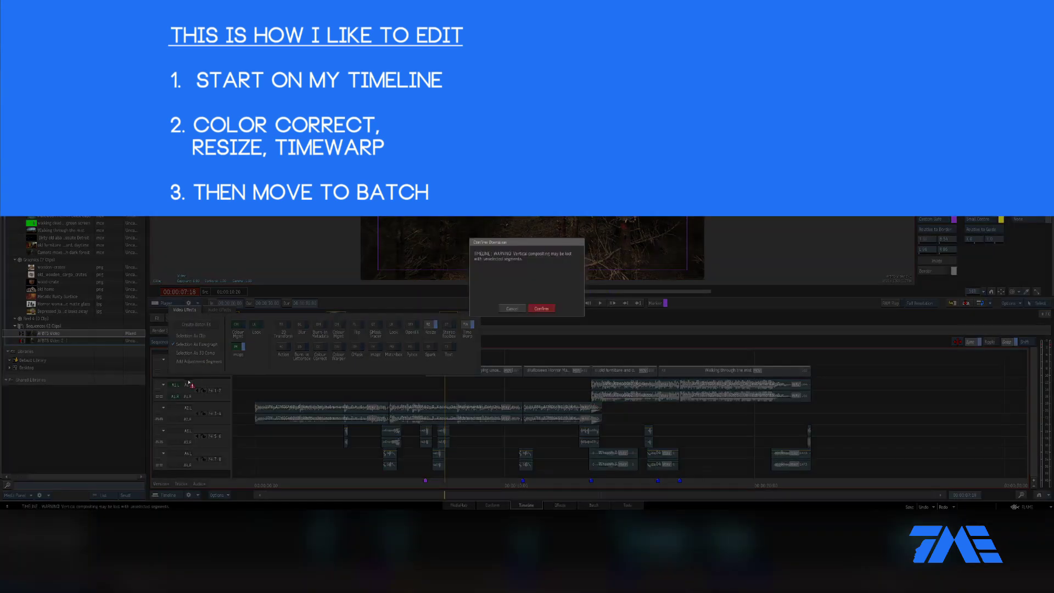
click(541, 309)
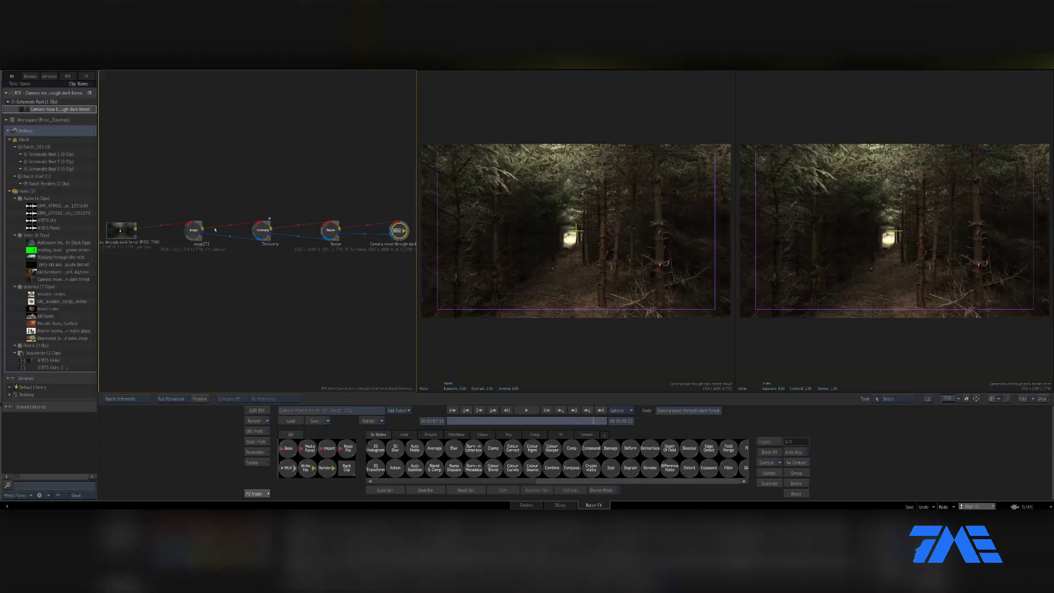
Inspect the source clip and the image272, Timewarp and Resize node outputs.
click(120, 231)
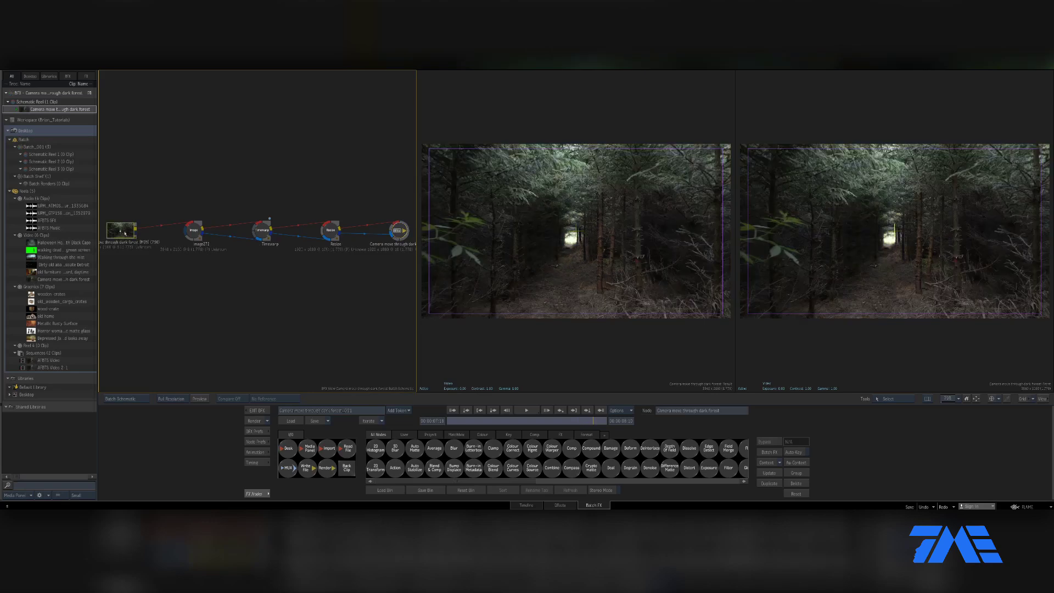
click(193, 231)
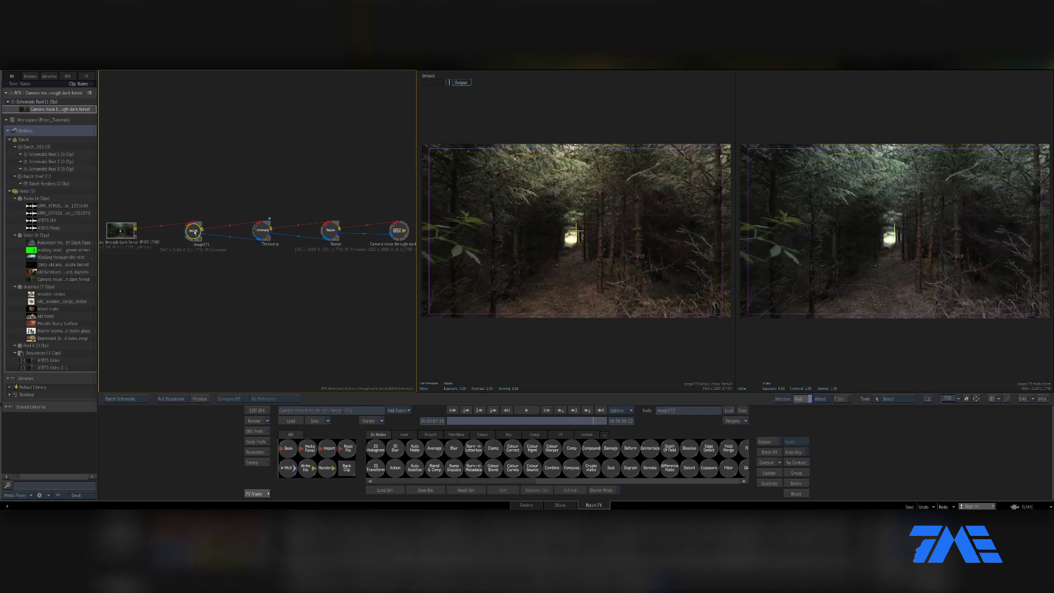
click(264, 235)
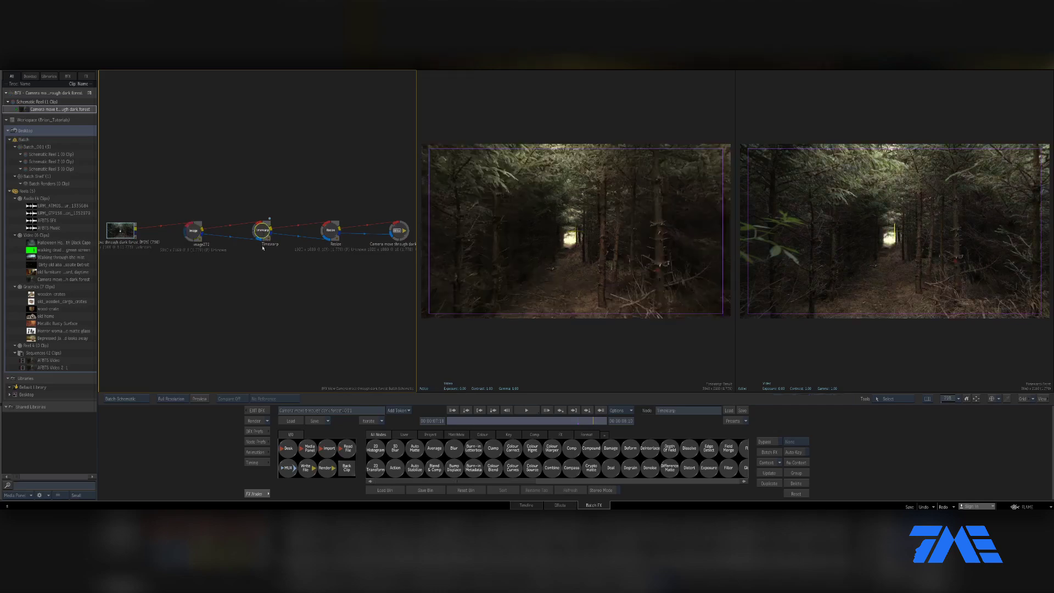
click(331, 235)
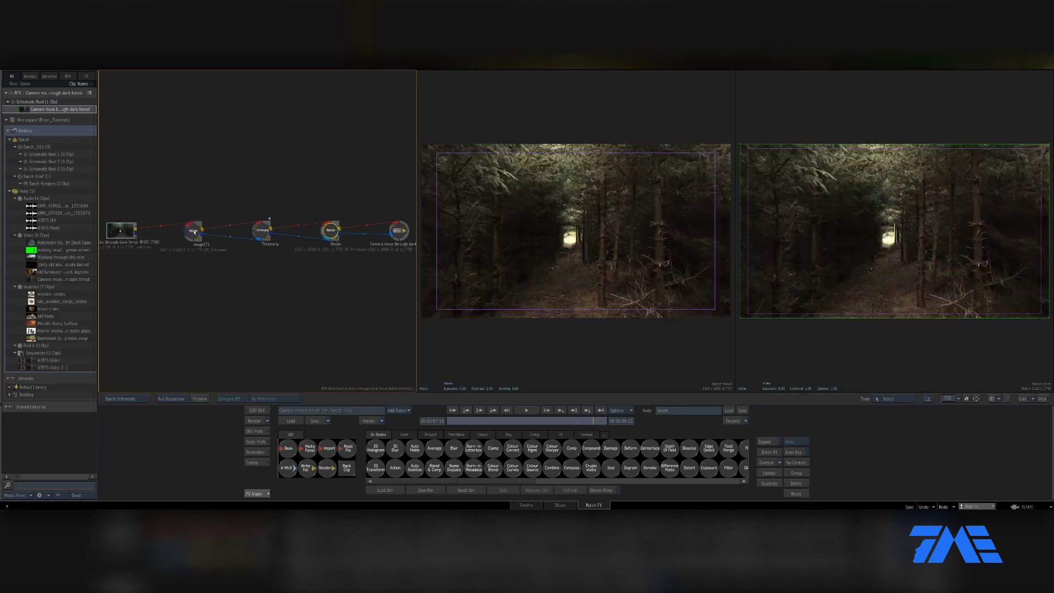
key(ctrl+z)
click(194, 231)
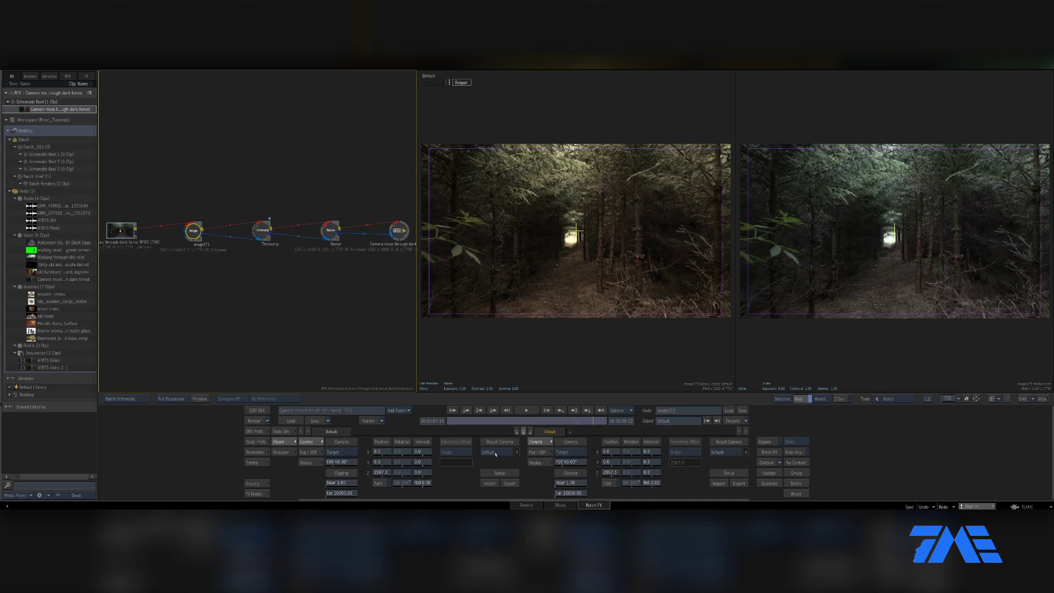
Browse image272's Perspective, Surface1 and Primary1 colour controls, and display the FX node bin.
click(717, 421)
click(717, 421)
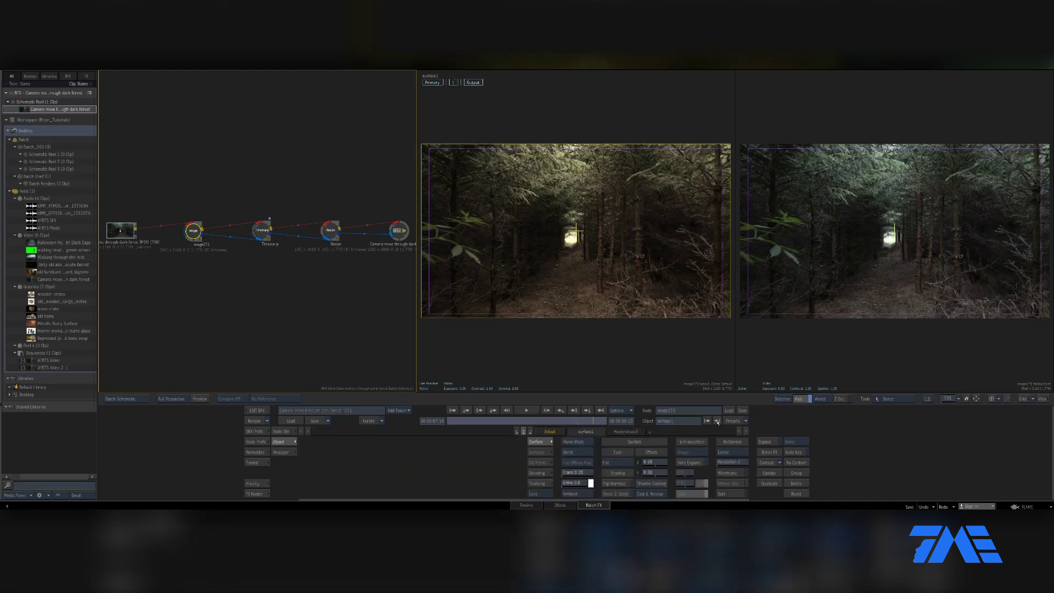
click(718, 421)
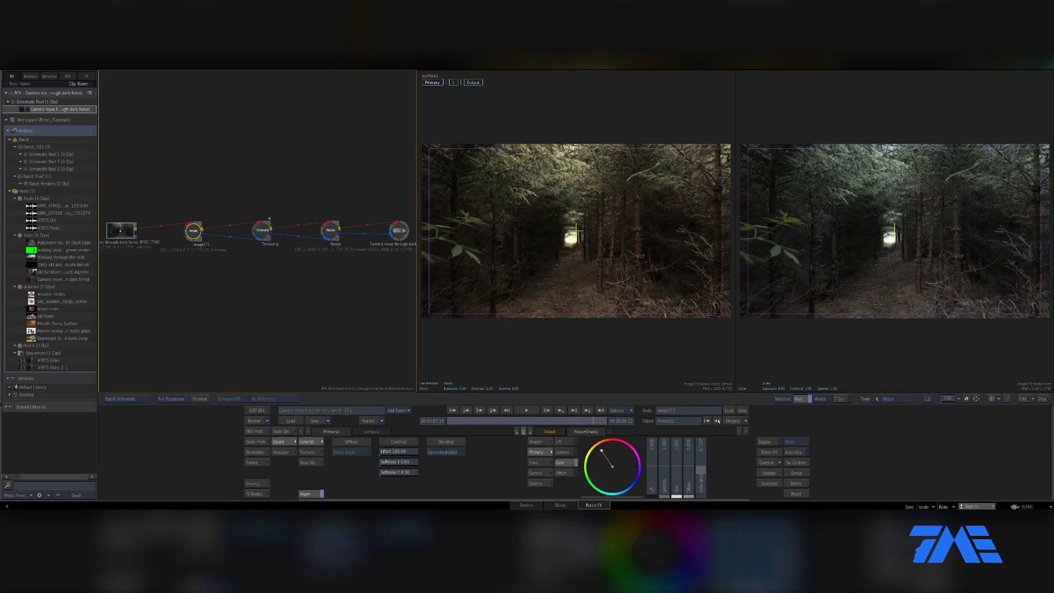
click(541, 463)
click(546, 465)
click(279, 431)
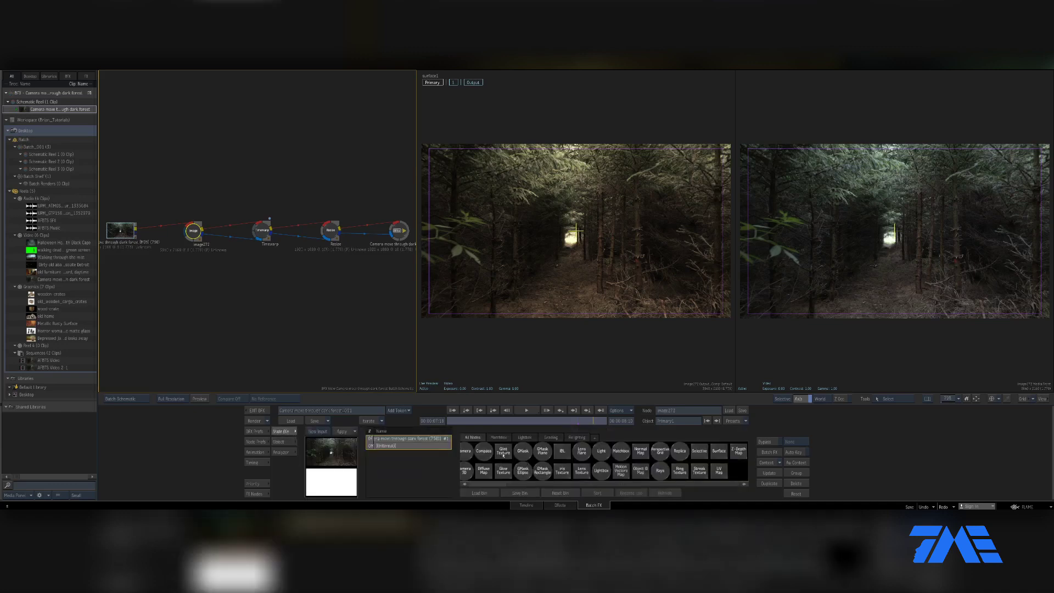
click(256, 493)
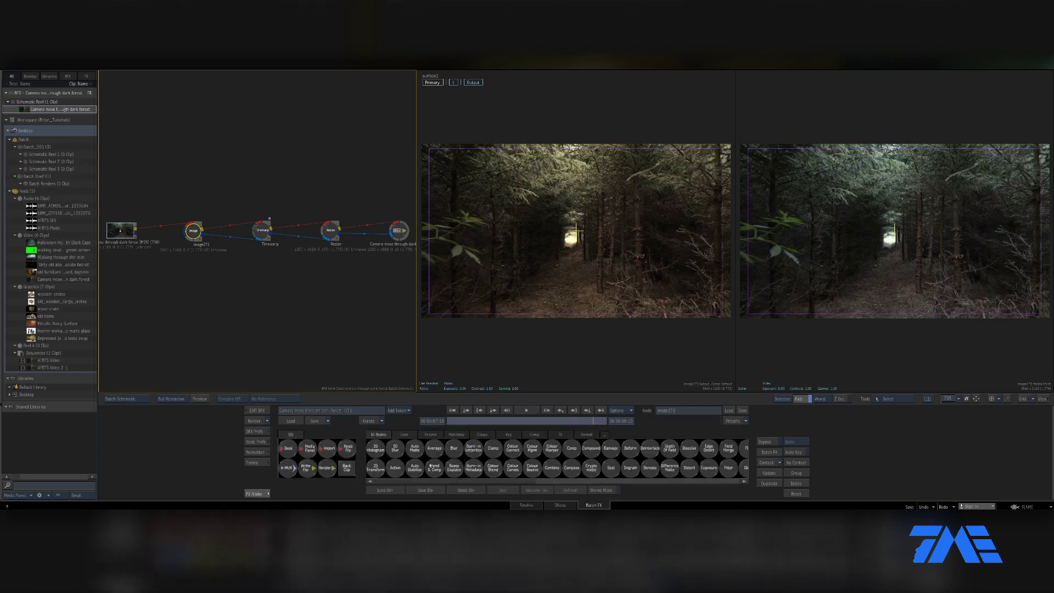
Filter the FX bin by 'a', add an Action node, and delete the Resize-to-output link.
key(a)
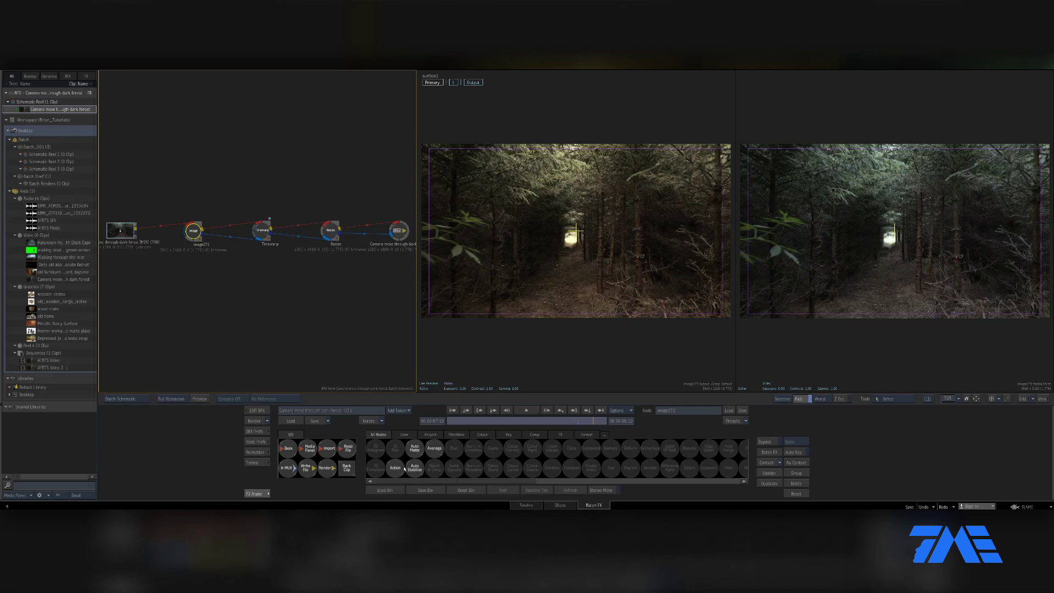
drag(398, 469, 332, 284)
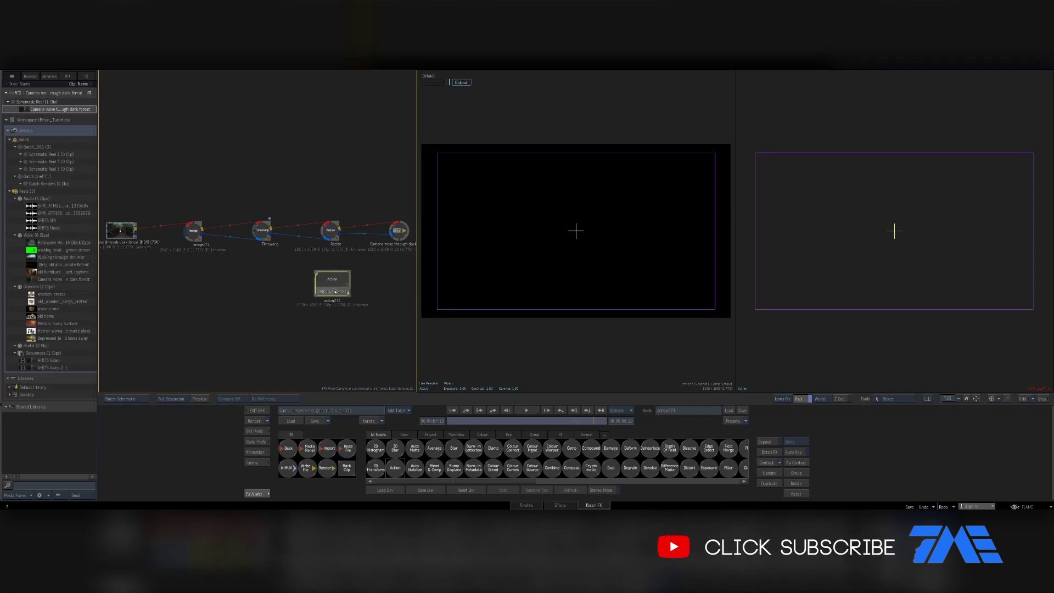
key(Delete)
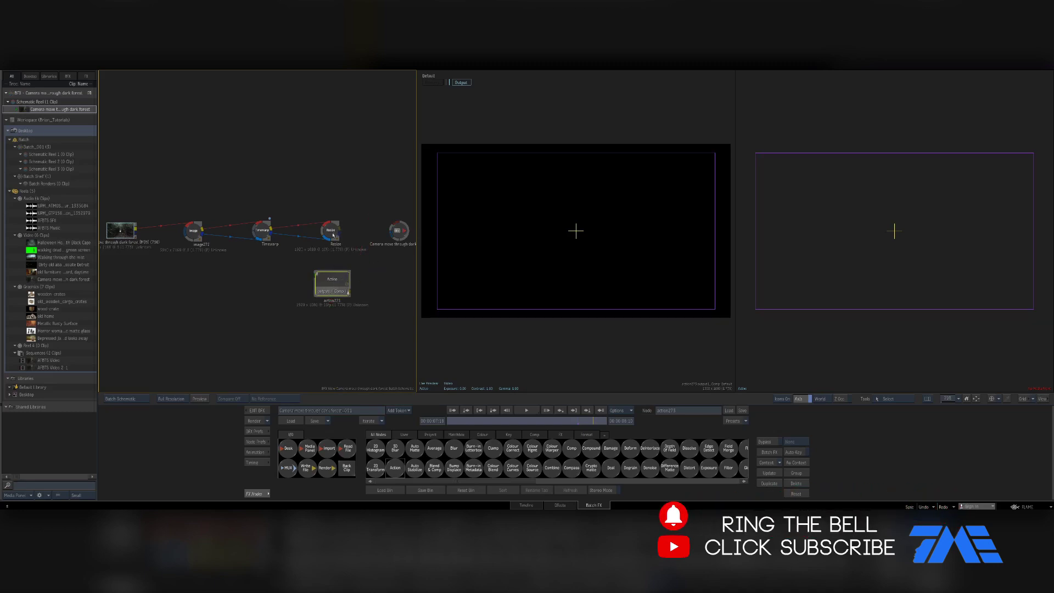
Wire Resize into action273's media input and place the forest output node beside Action.
click(335, 239)
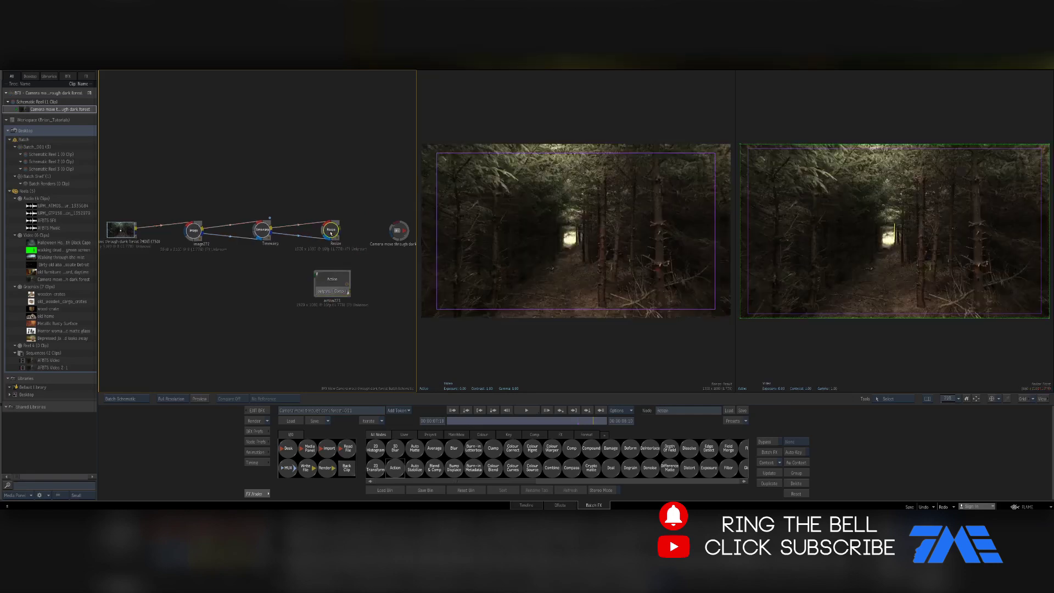
drag(314, 243, 240, 298)
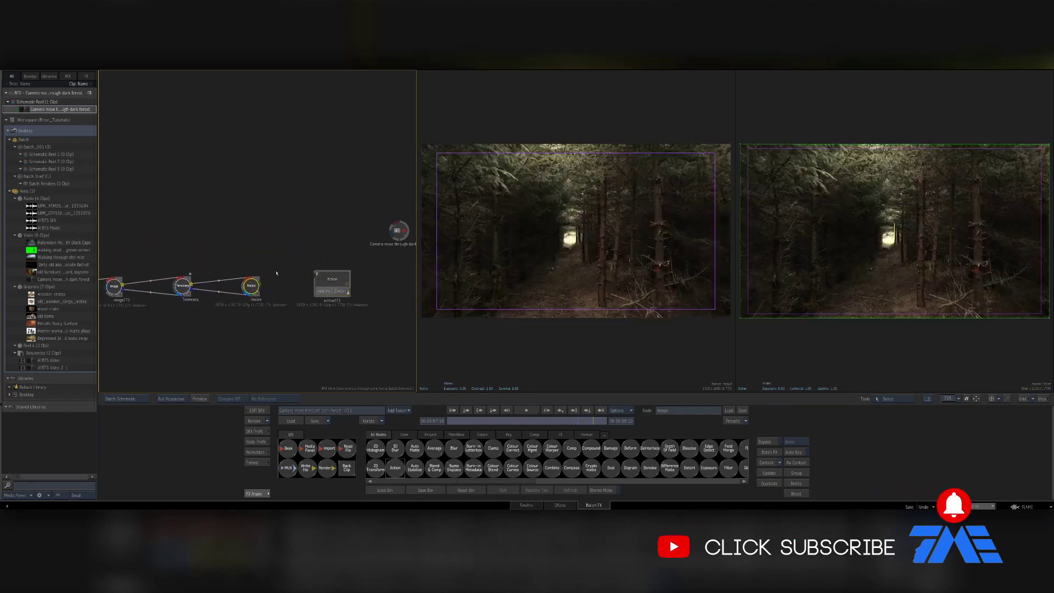
click(330, 283)
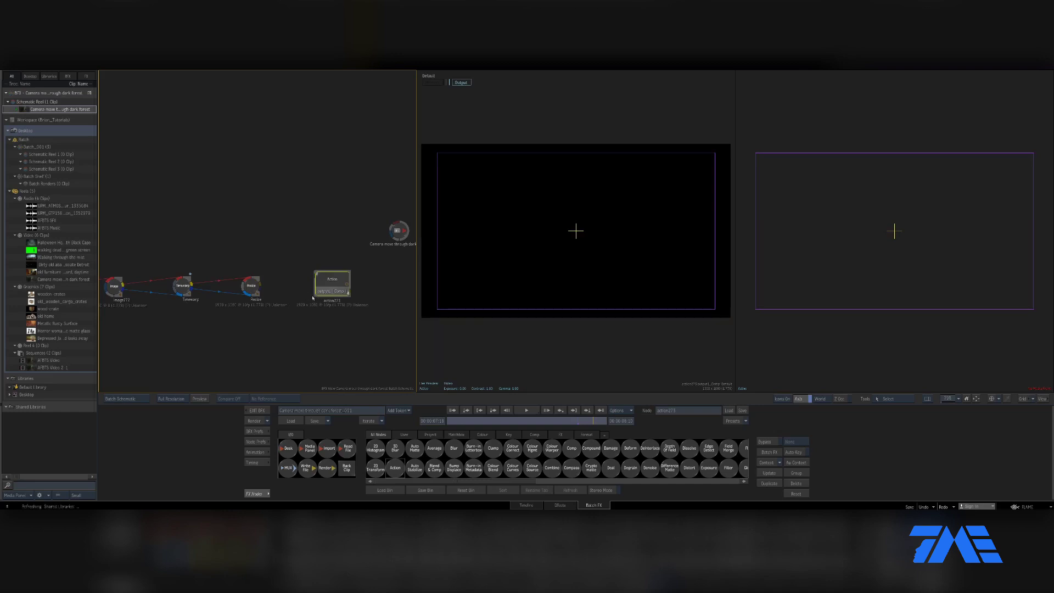
drag(312, 298, 283, 290)
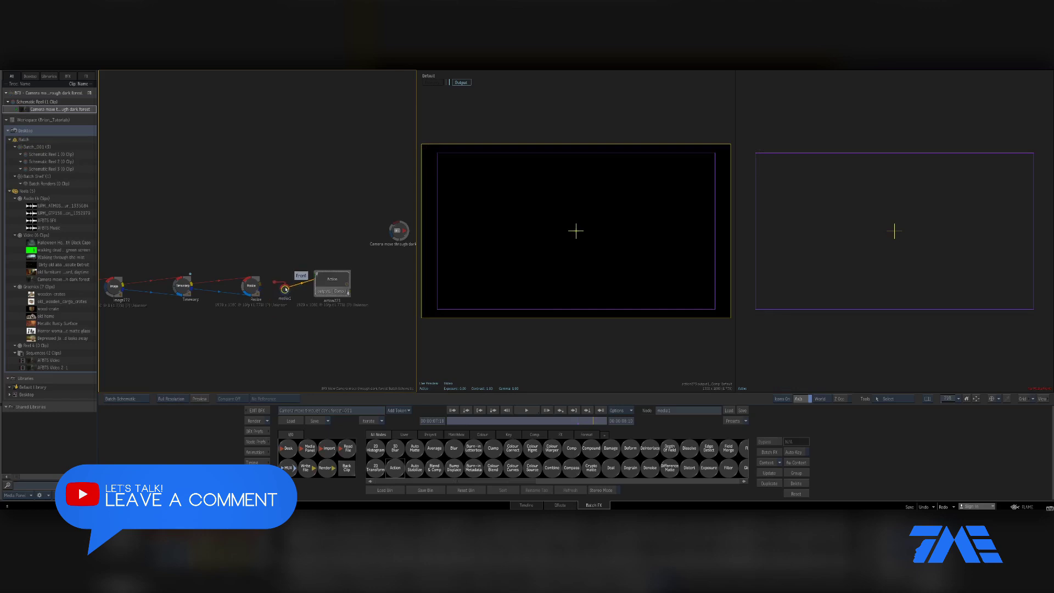
drag(285, 290, 284, 287)
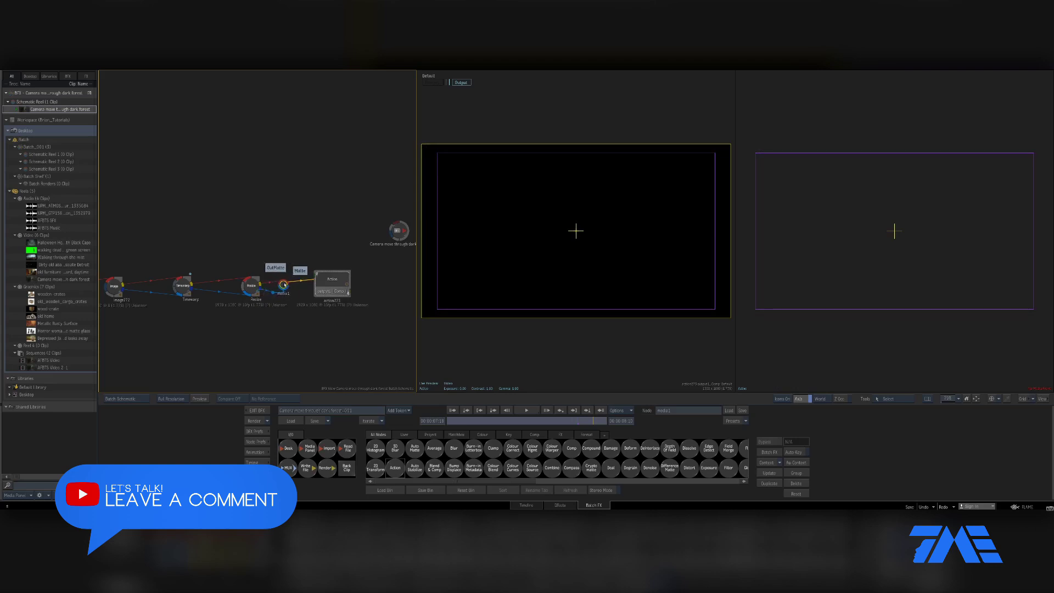
drag(398, 231, 345, 285)
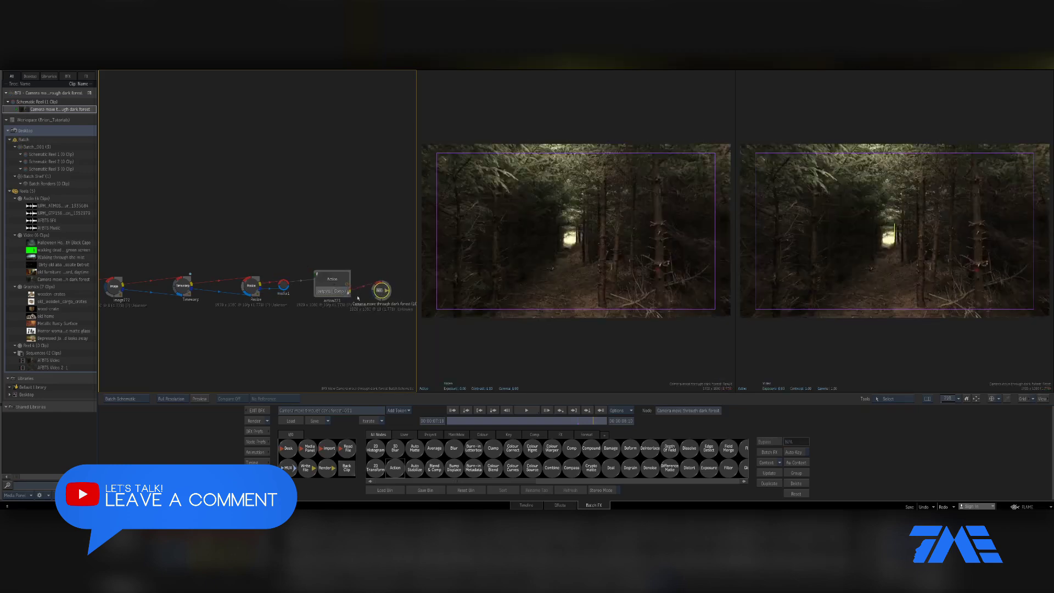
click(355, 302)
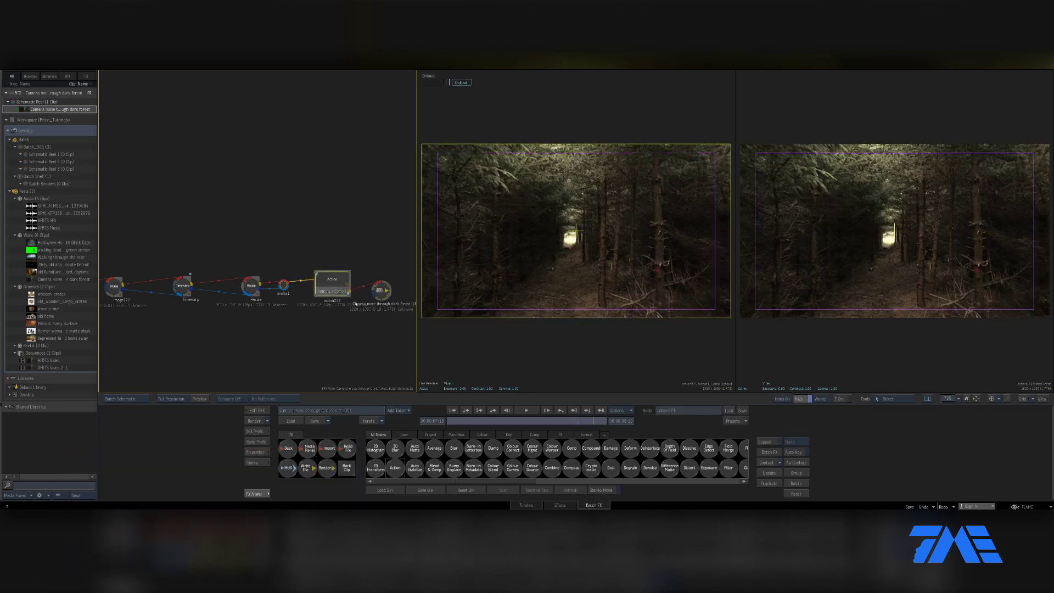
Enable the Matte pass on action273's Output page and link its output2 toward the output node.
double_click(339, 287)
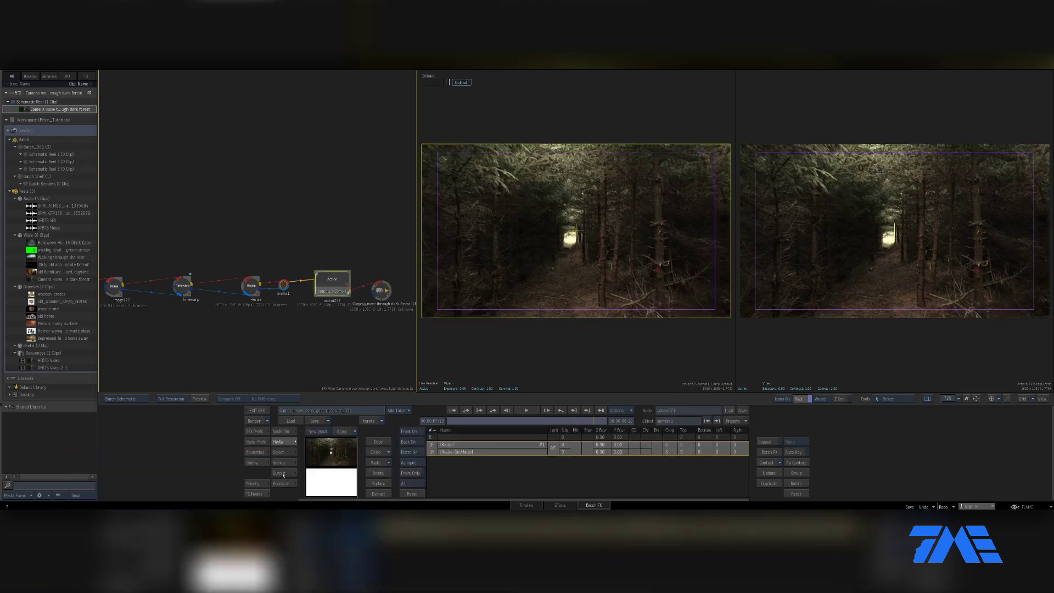
click(280, 473)
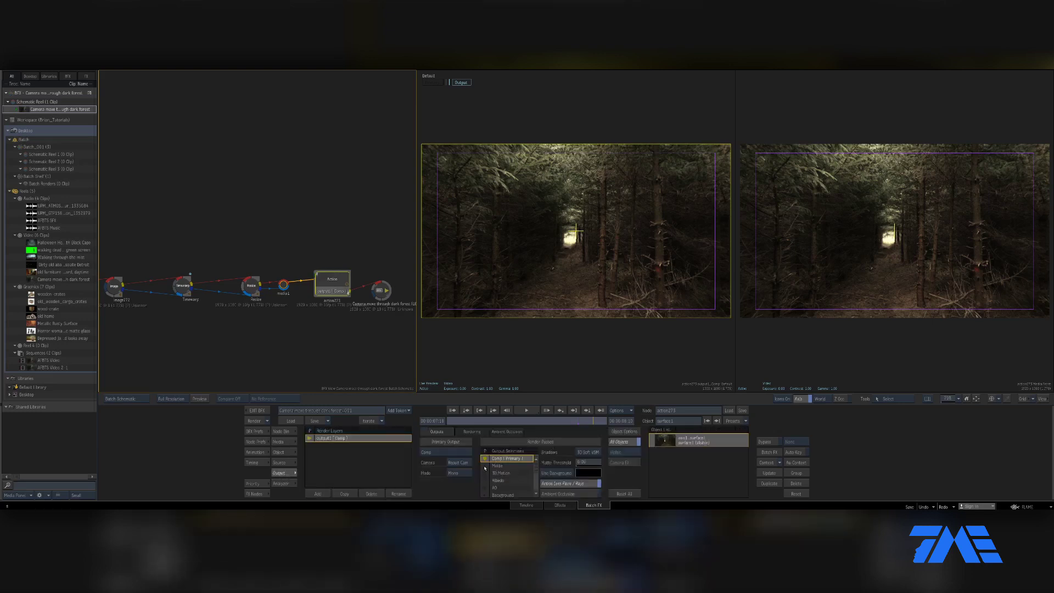
click(486, 466)
drag(350, 297, 374, 294)
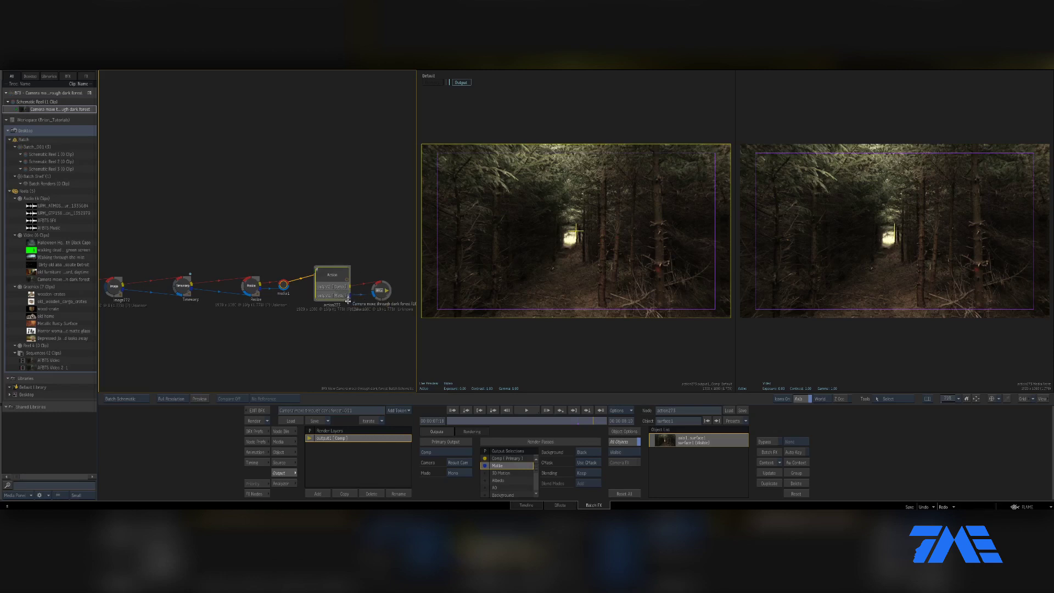
Show the I/O and User bins, add a trial Action Matte node, then delete it and reselect action273.
click(280, 431)
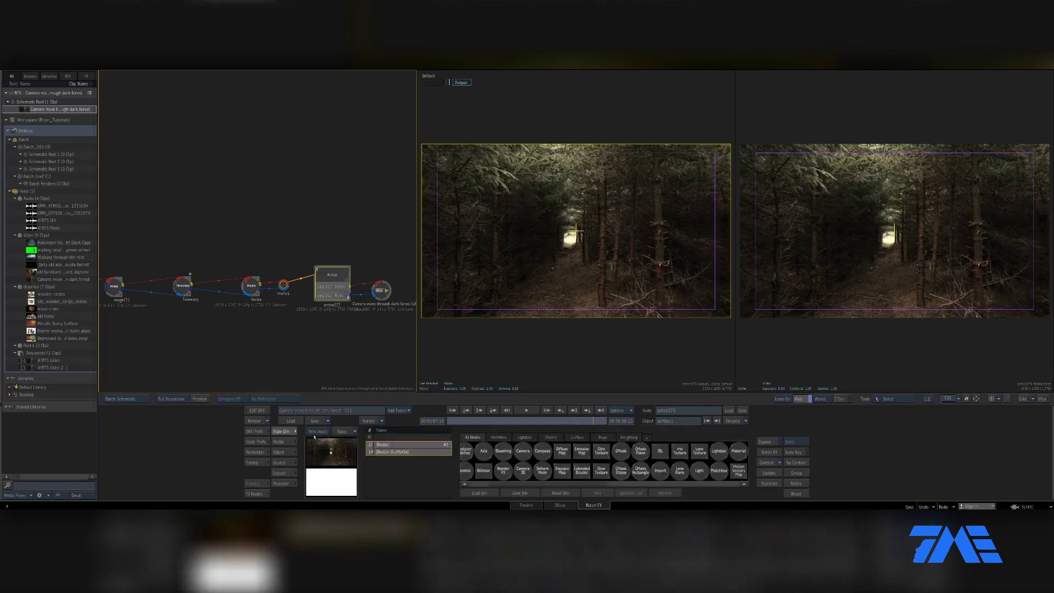
click(256, 492)
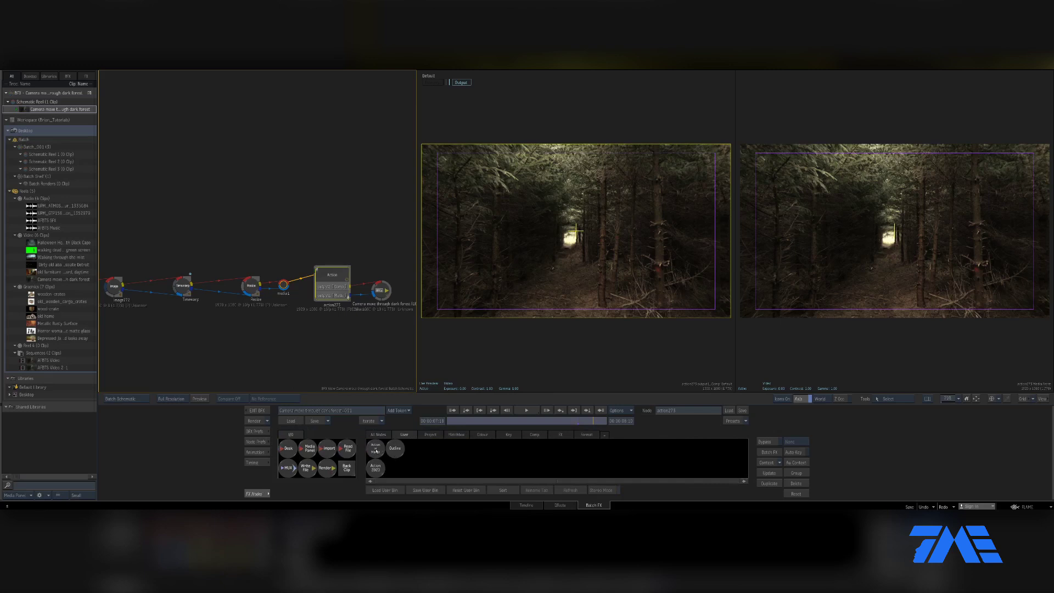
drag(375, 450, 306, 351)
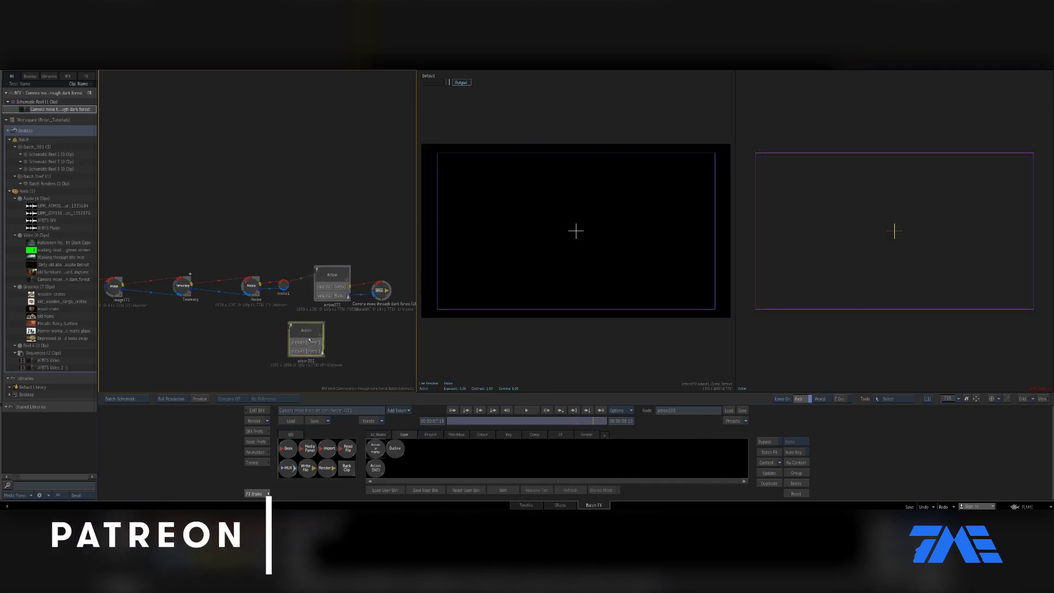
key(Delete)
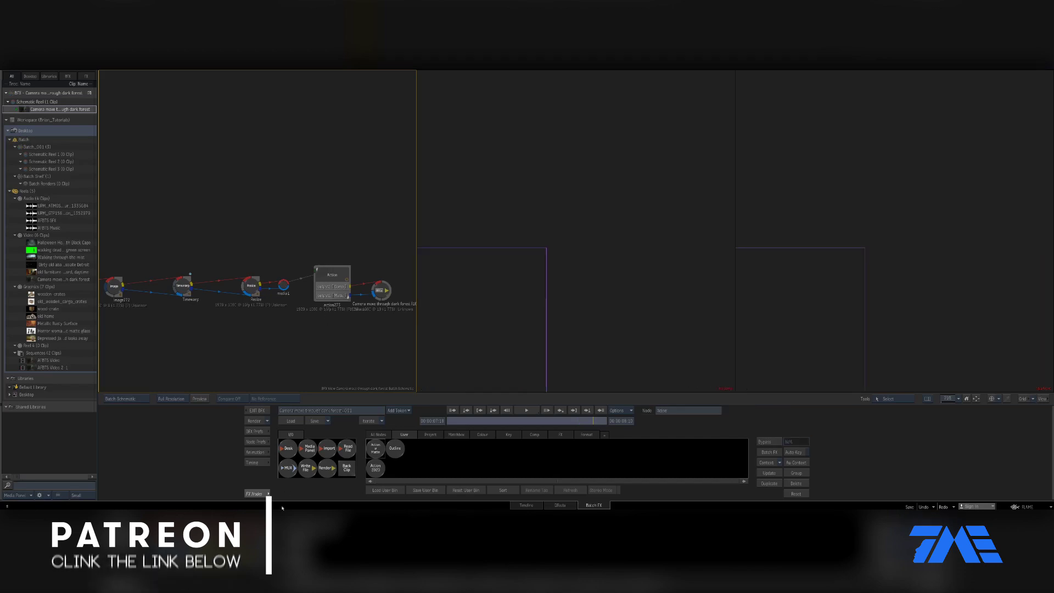
key(ctrl+z)
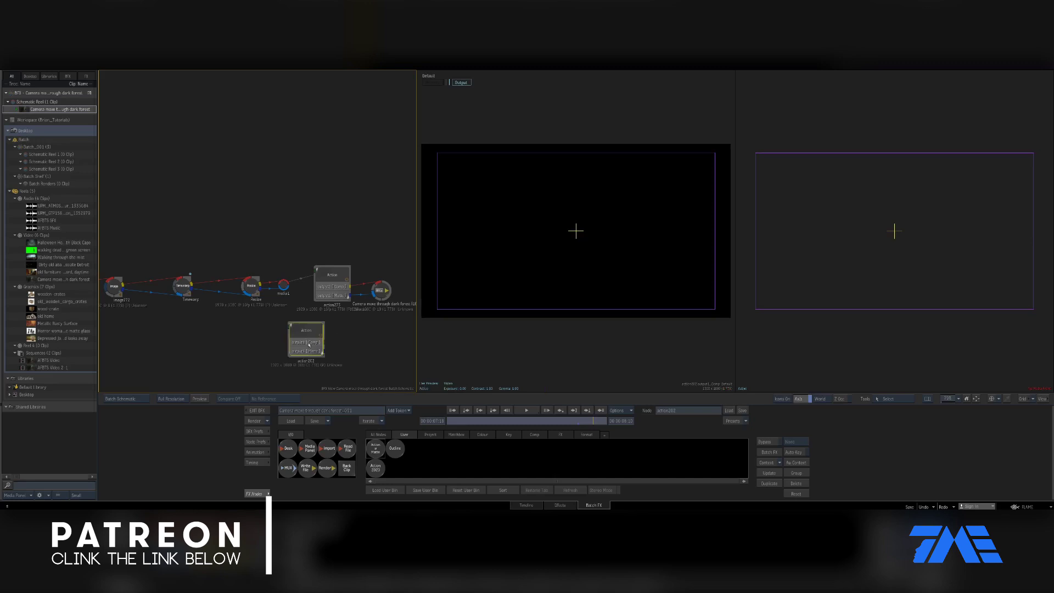
drag(316, 346, 313, 343)
key(Delete)
click(342, 289)
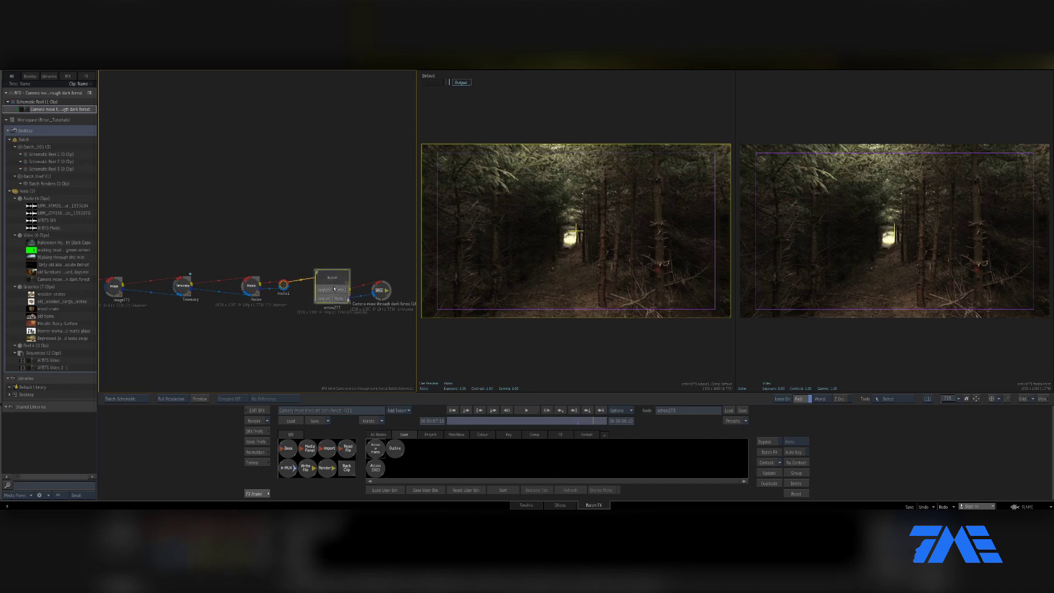
Drag action273 into the User bin, then cancel the naming dialog without saving.
drag(333, 286, 436, 461)
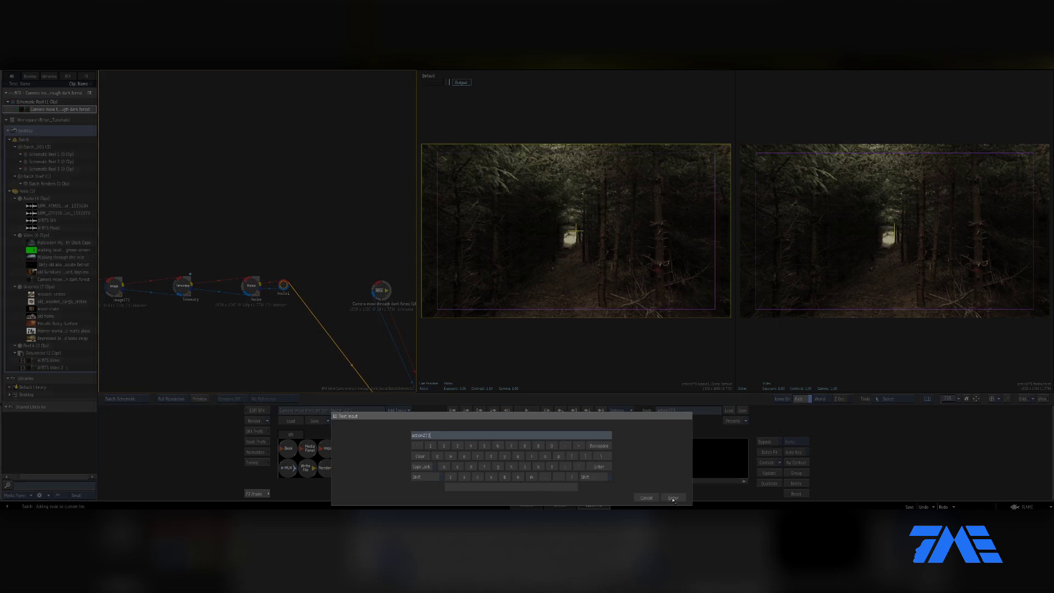
click(646, 497)
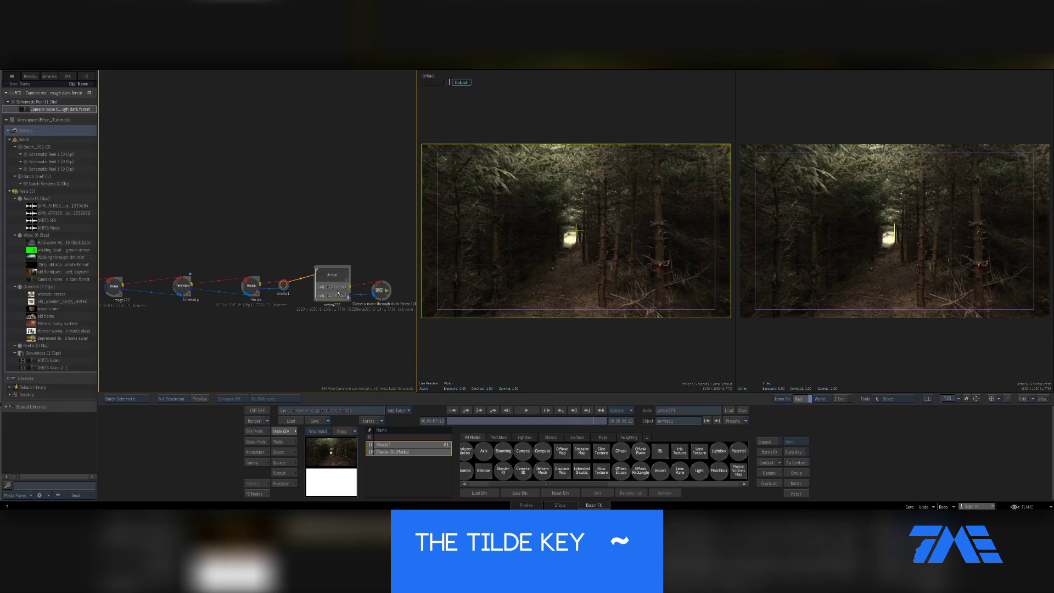
Inside action273's schematic, place the Camera beside axis1, select the Axis, and show the FX node bin.
key(asciitilde)
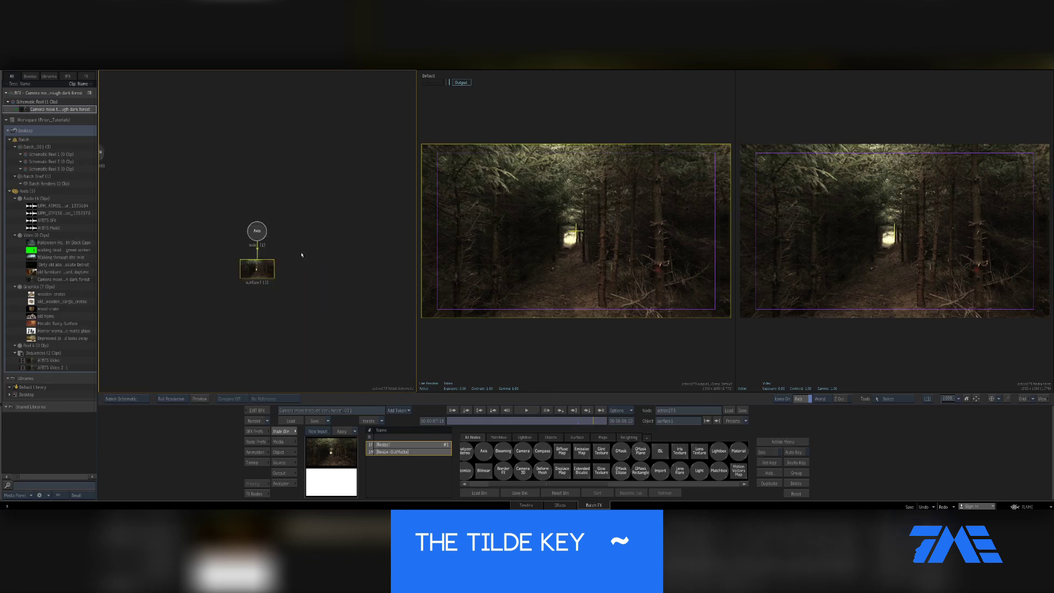
click(257, 230)
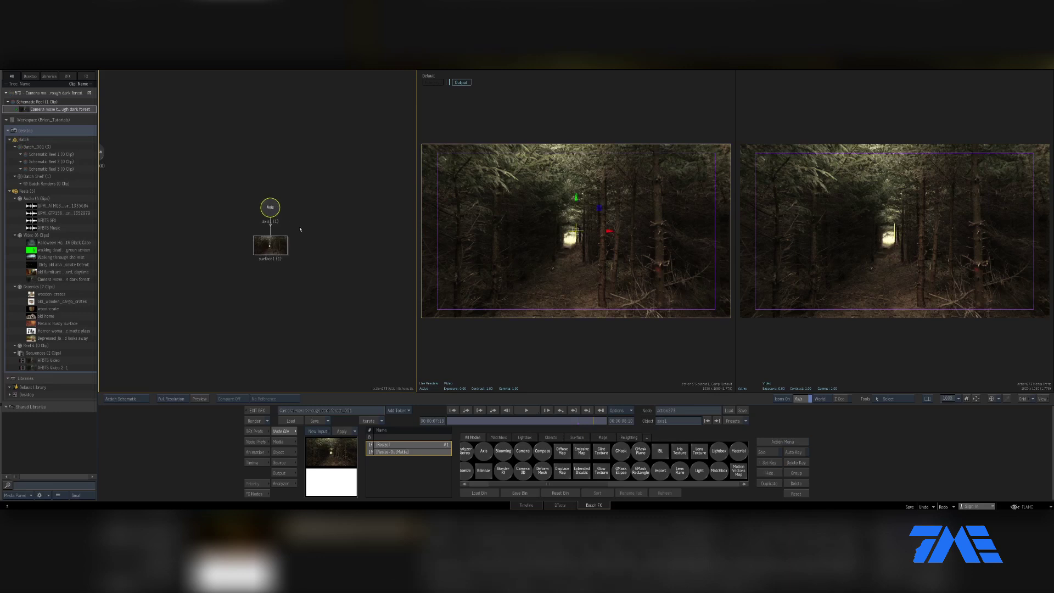
key(f)
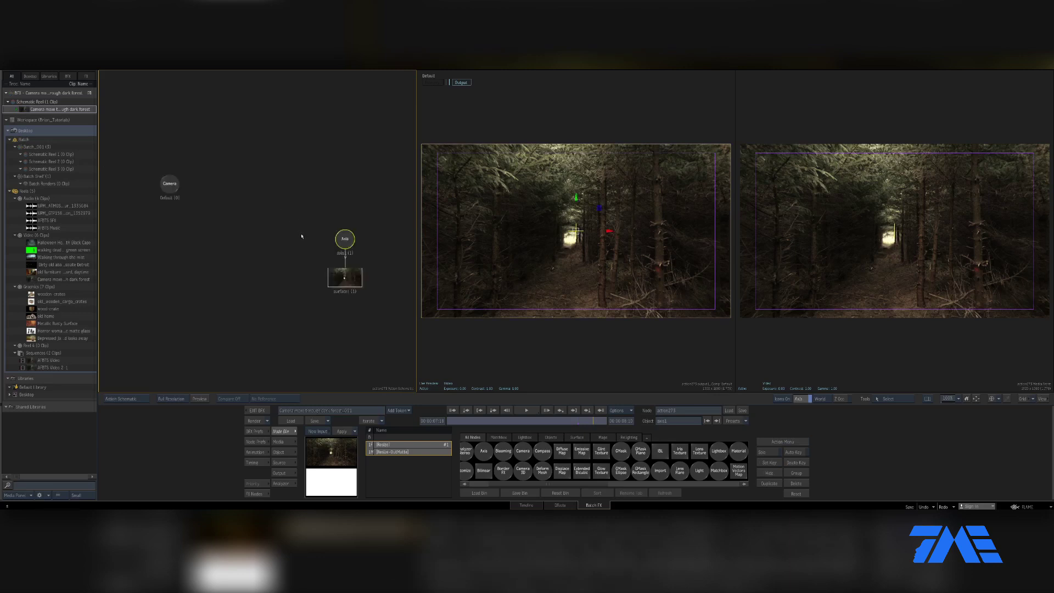
drag(169, 192, 289, 218)
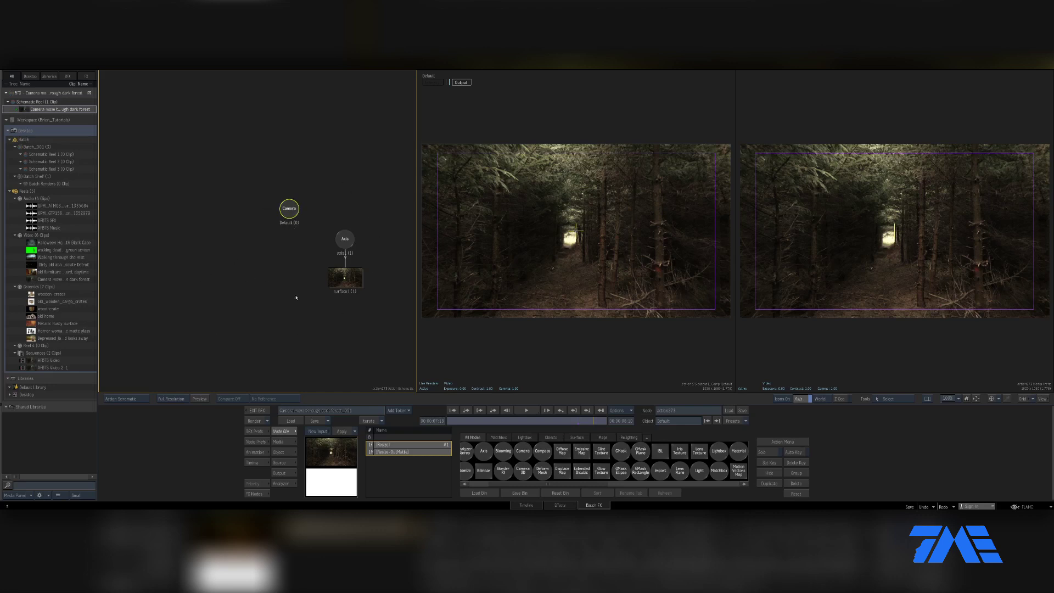
key(f)
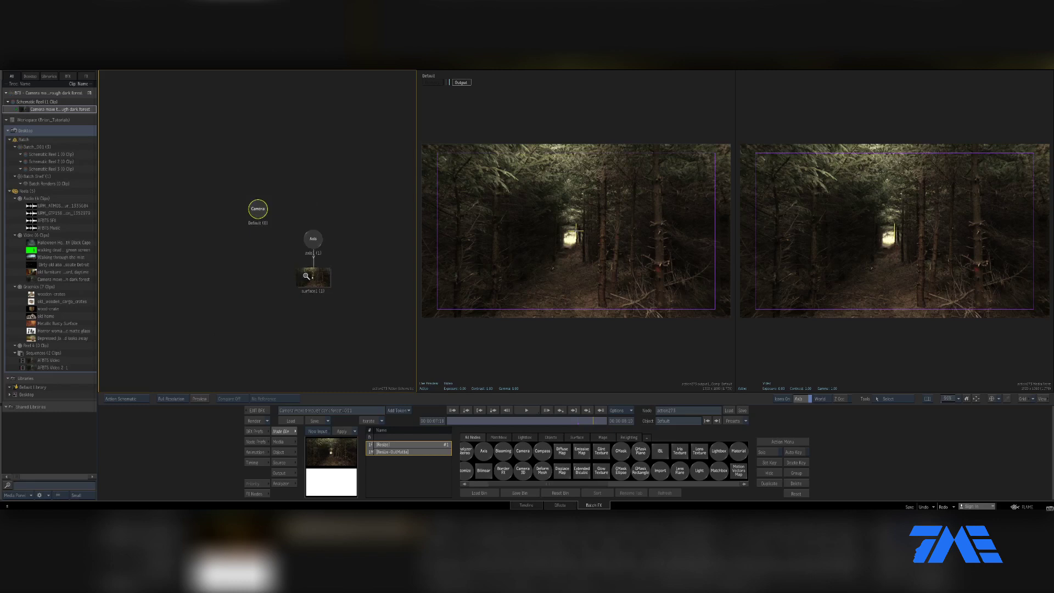
drag(307, 275, 236, 250)
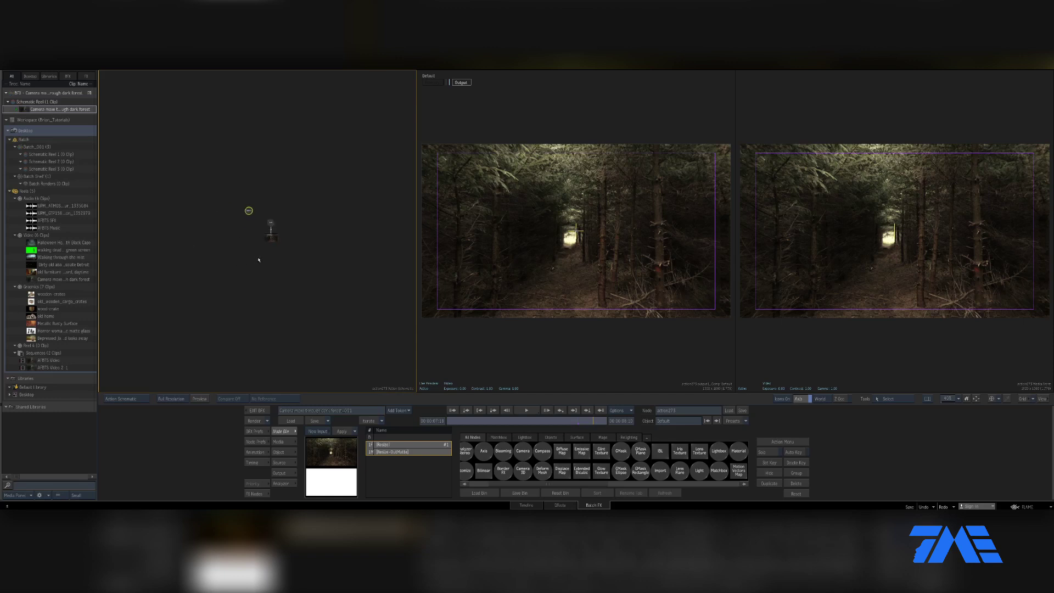
scroll(255, 261, up, 3)
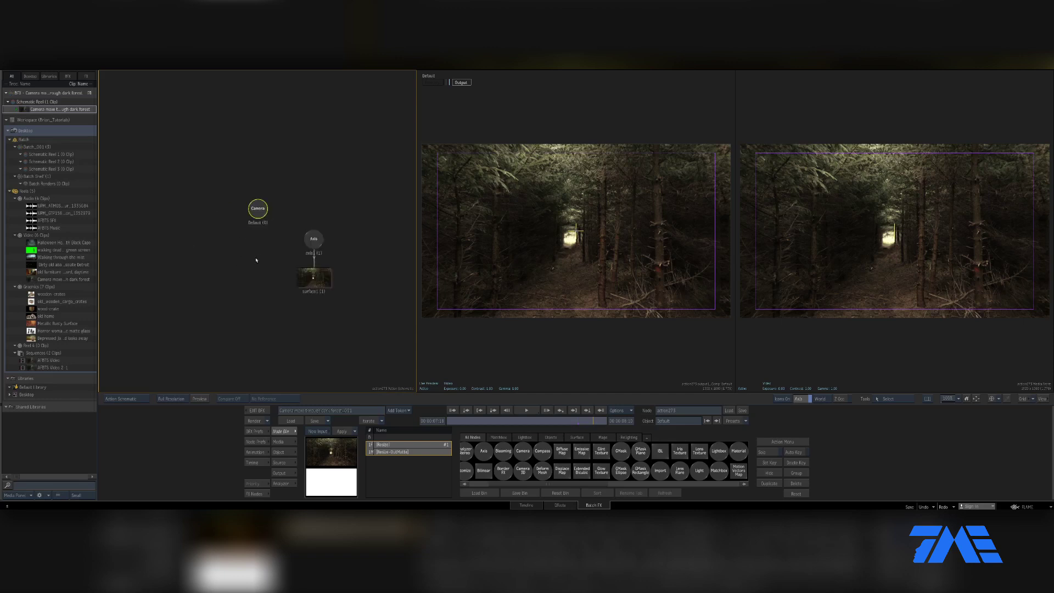
click(314, 242)
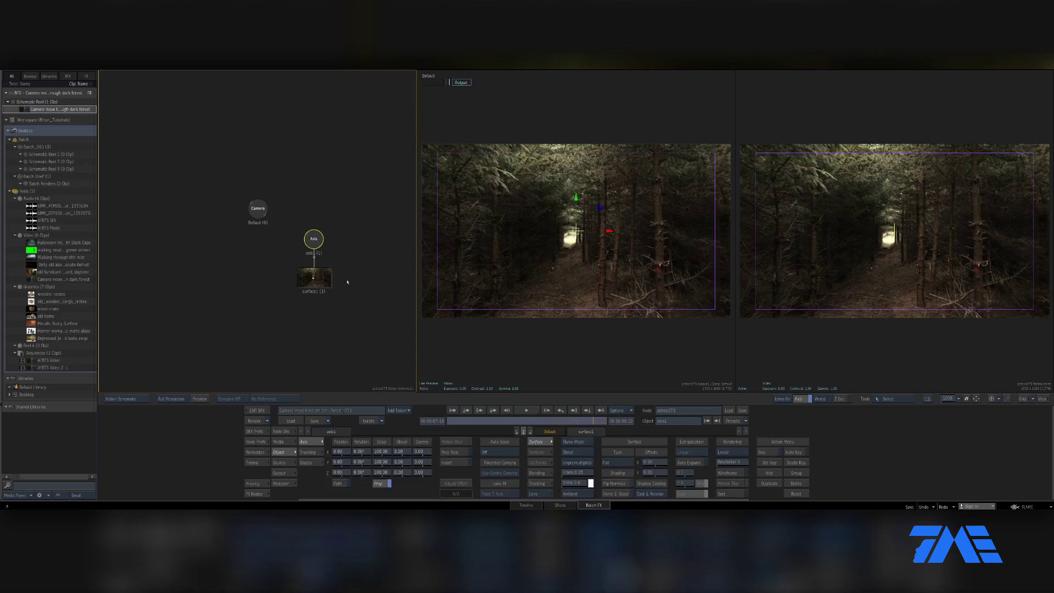
drag(345, 299, 225, 241)
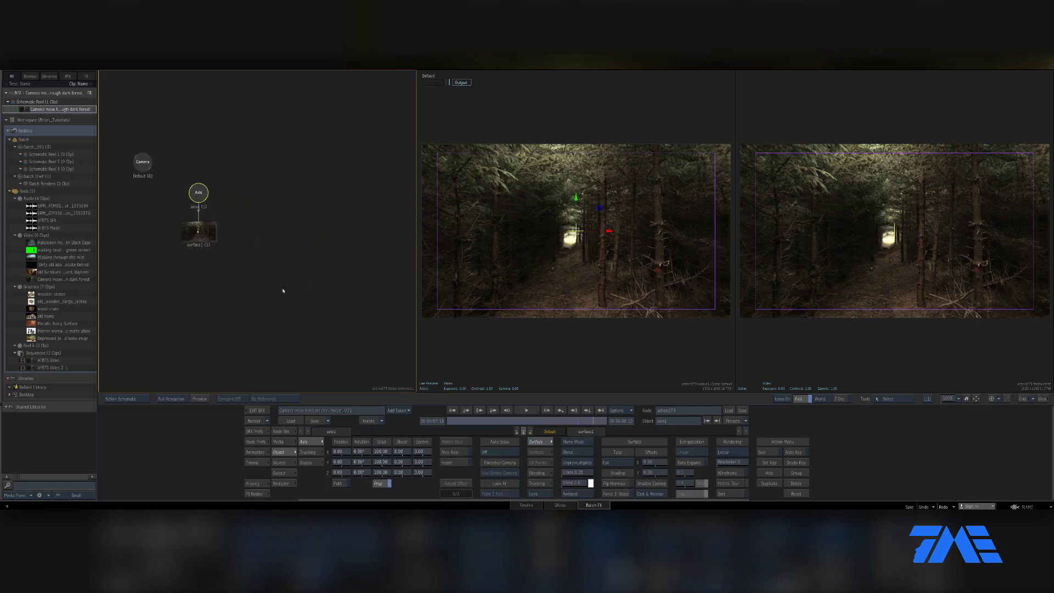
click(255, 493)
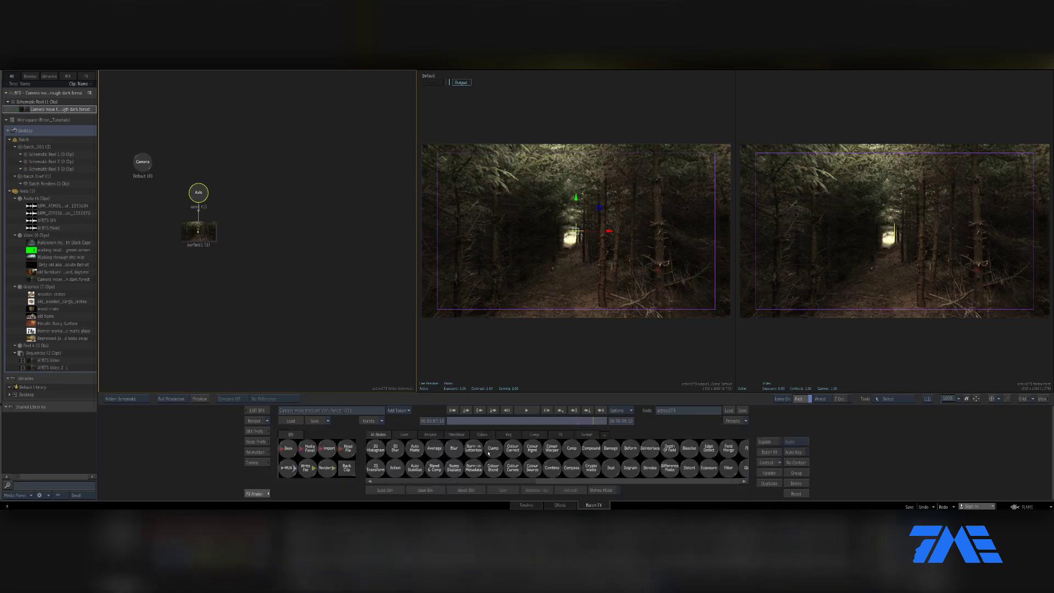
Drag a 3D Text node into the Action schematic and return to the Action node bin.
scroll(491, 454, down, 5)
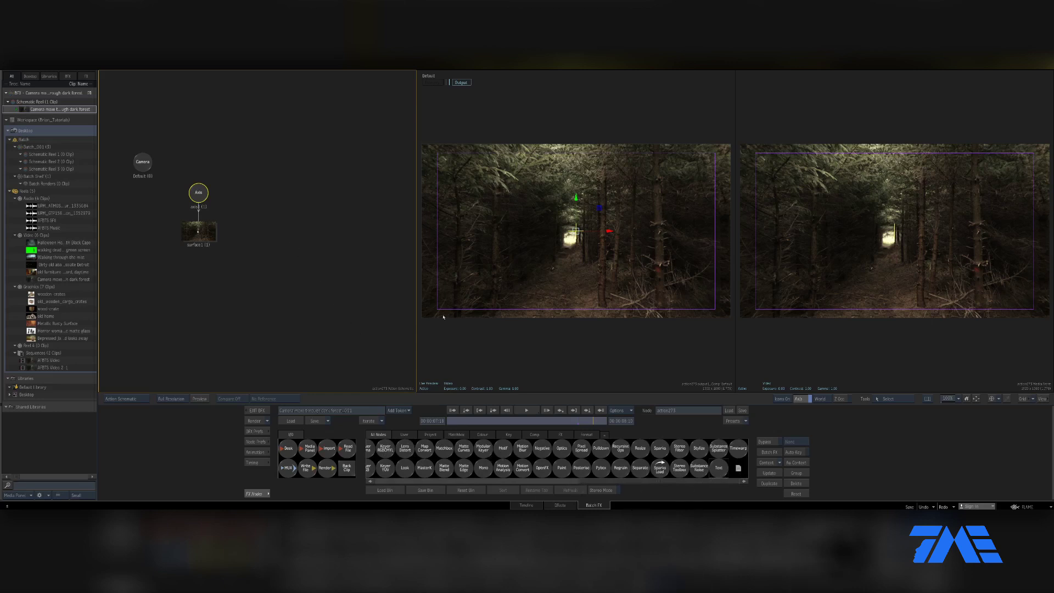
drag(719, 476, 327, 304)
click(255, 492)
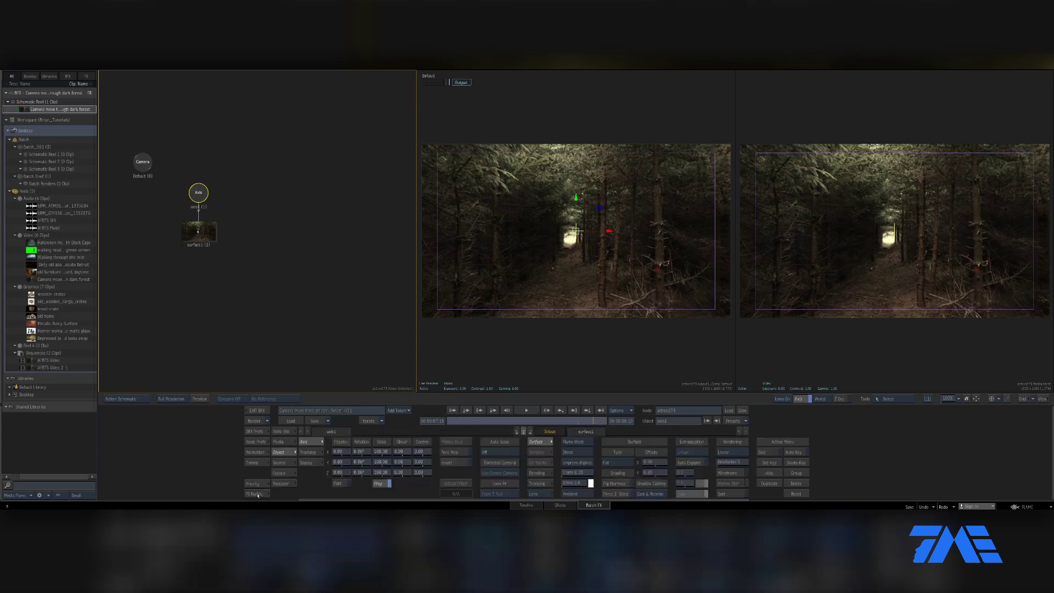
click(282, 431)
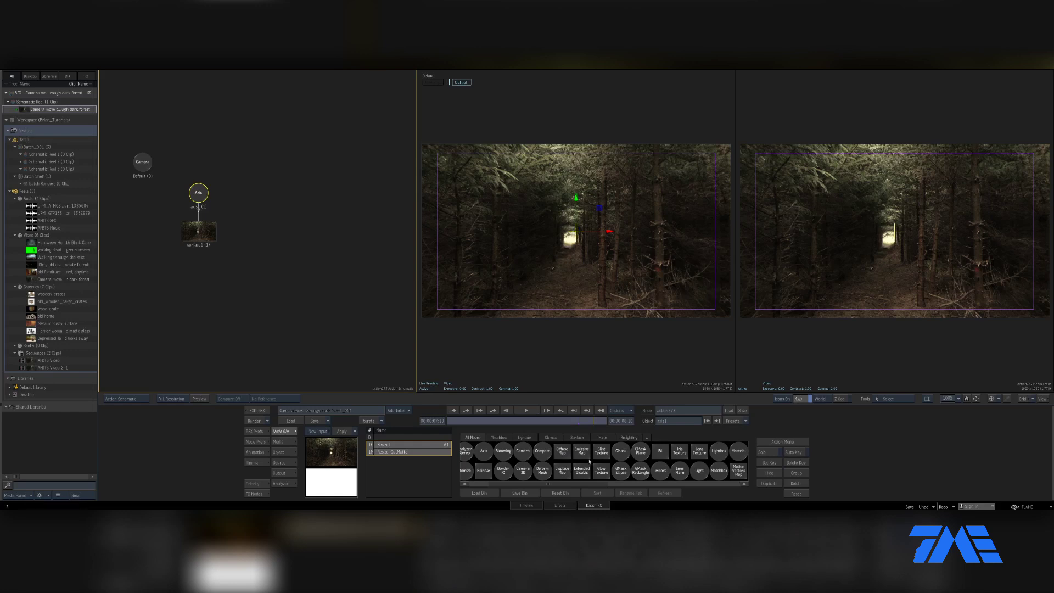
scroll(533, 461, left, 2)
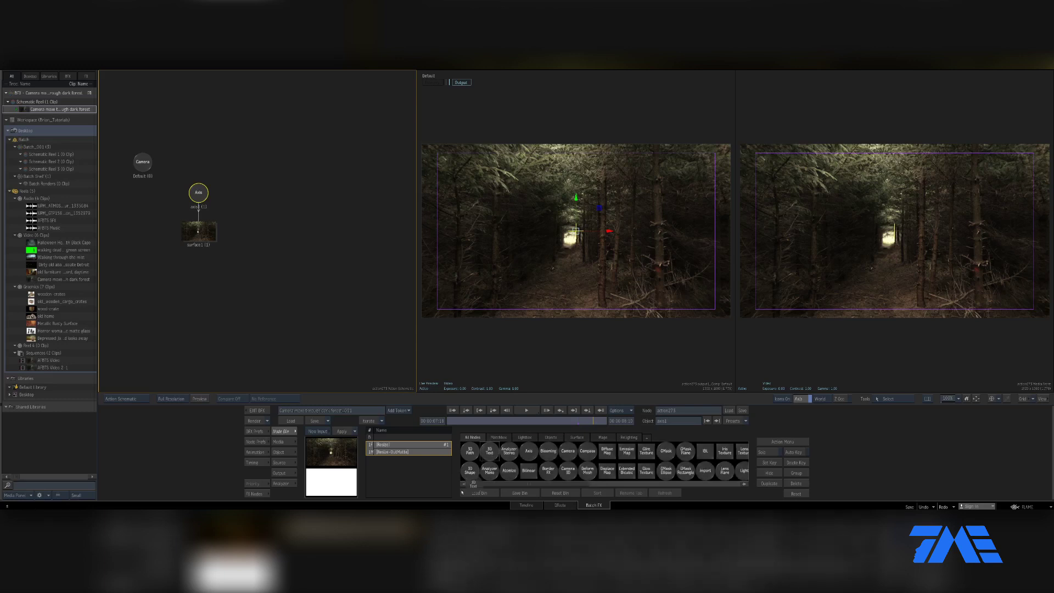
Add a 3D Text node and give it the Impact font (impact.ttf).
click(304, 225)
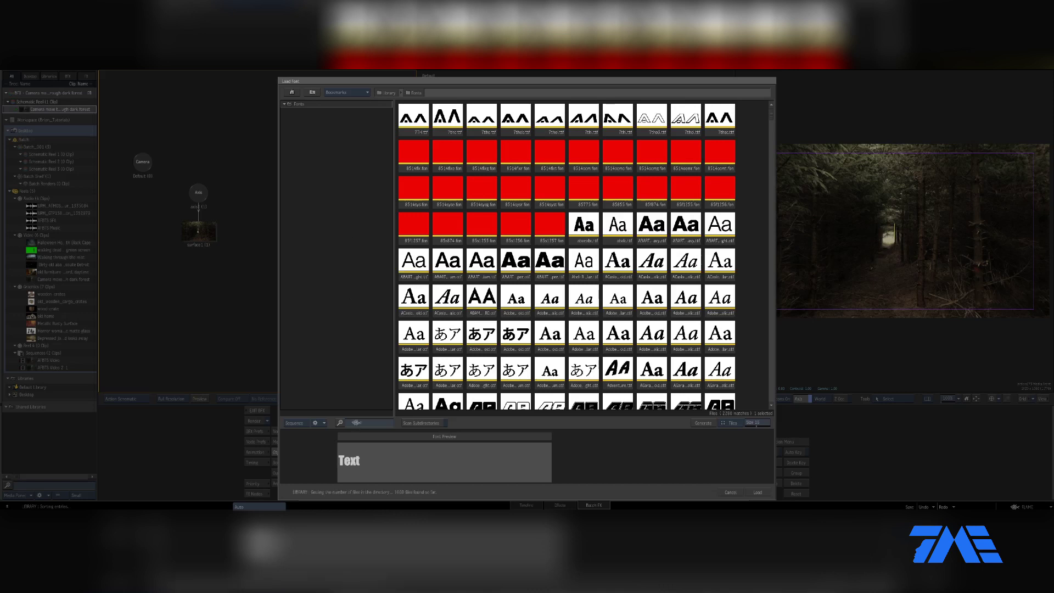
click(371, 422)
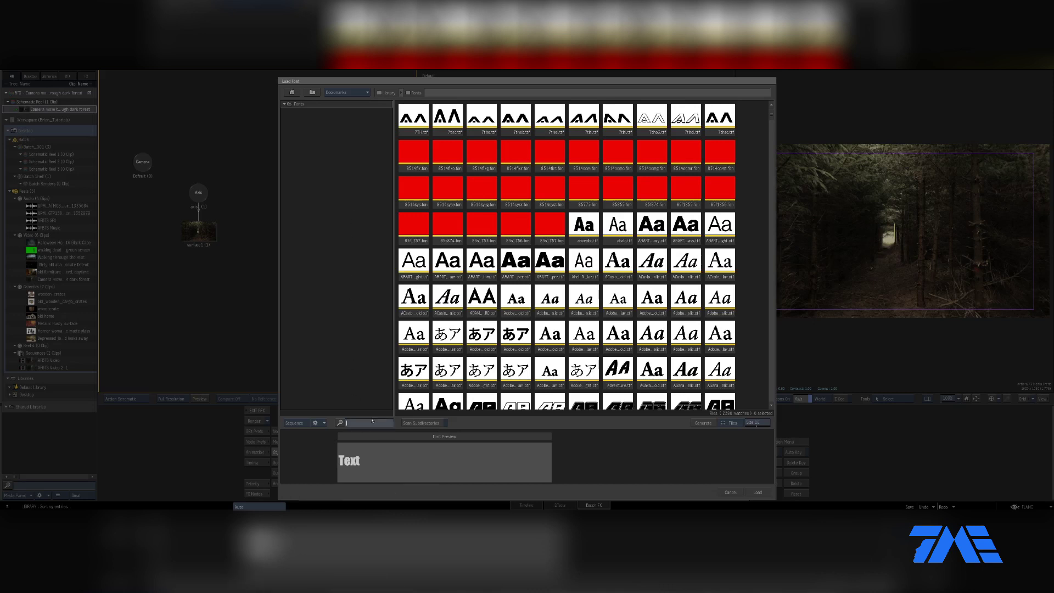
text(impact)
key(Return)
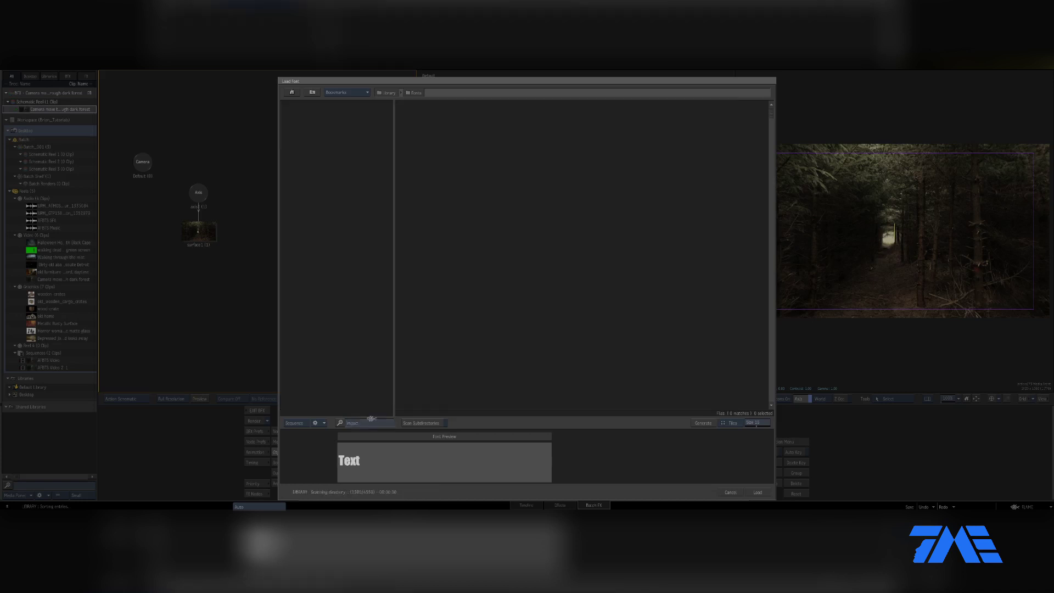
click(413, 123)
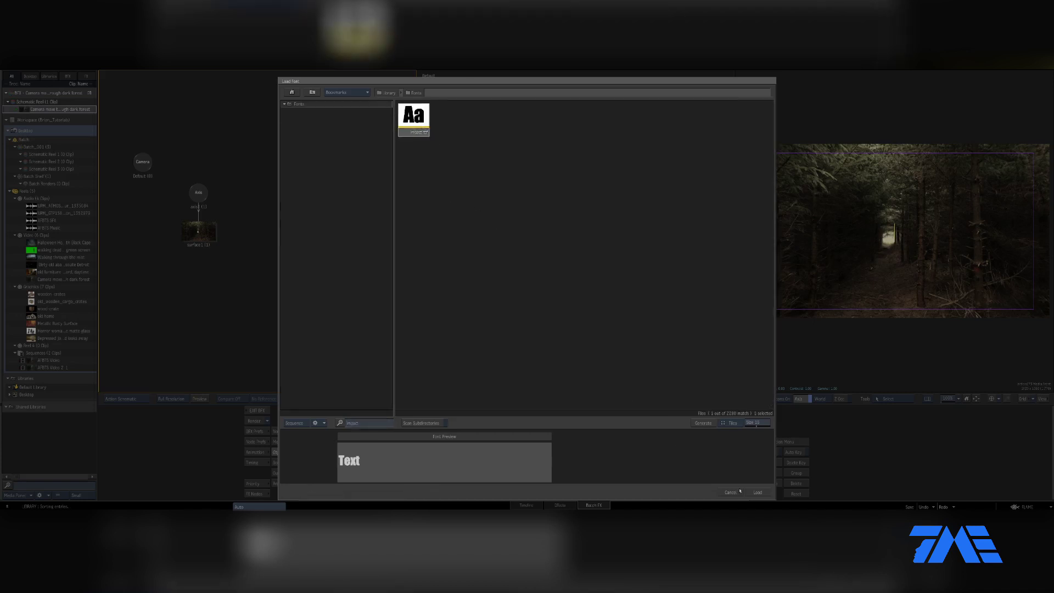
click(757, 492)
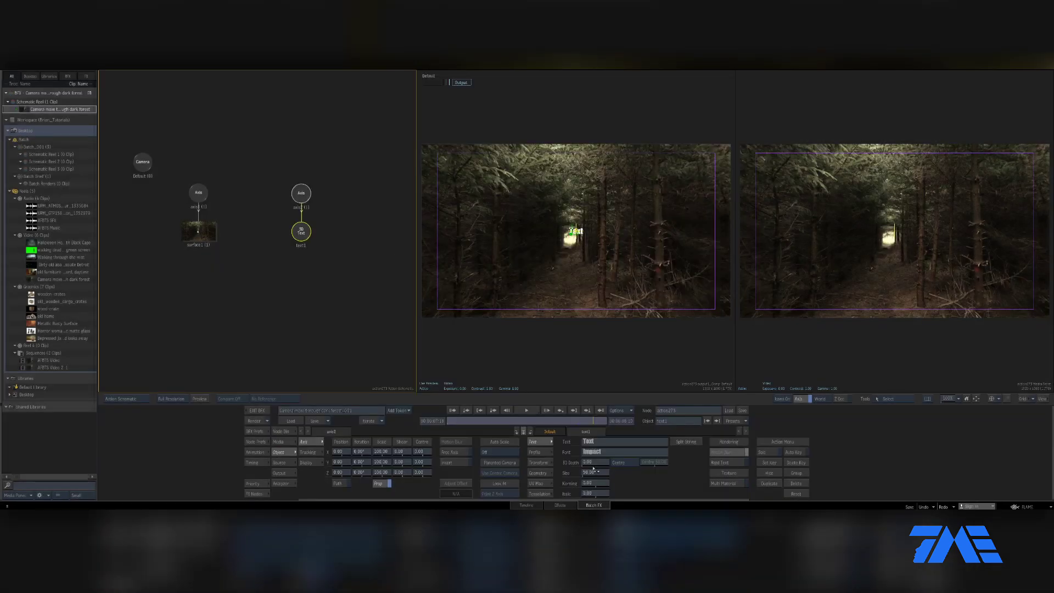
click(603, 473)
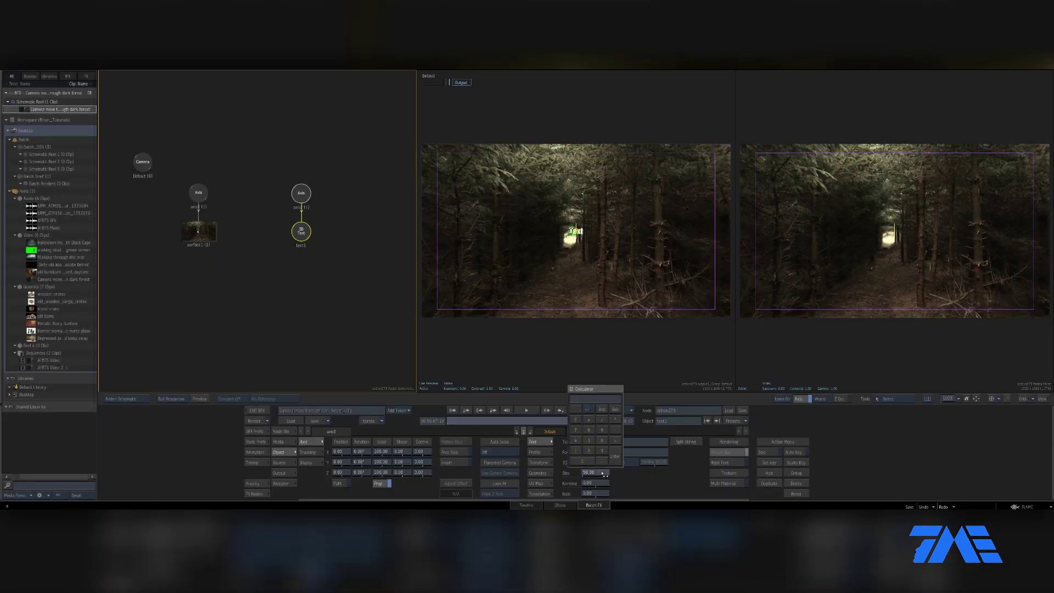
Set the text size to 125, enlarge it to 265, and remove the 3D depth.
text(125)
key(Return)
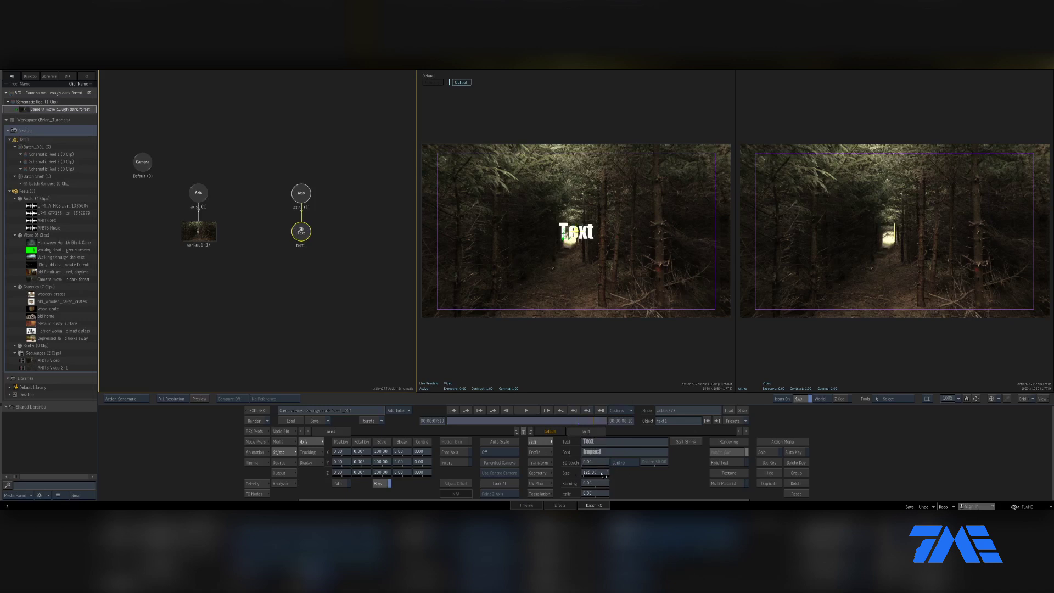
drag(604, 473, 635, 463)
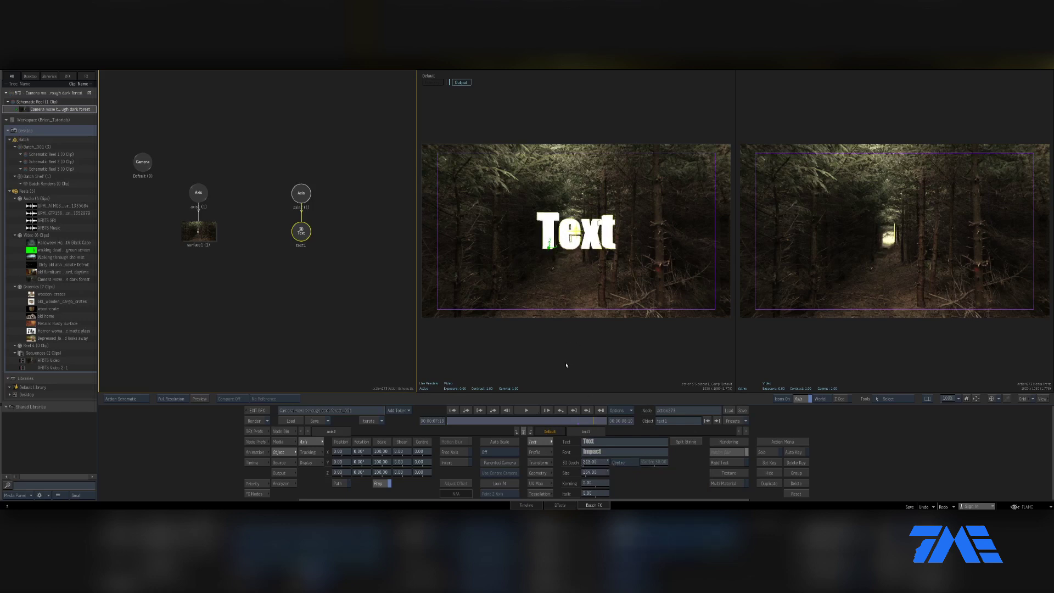
key(ctrl+z)
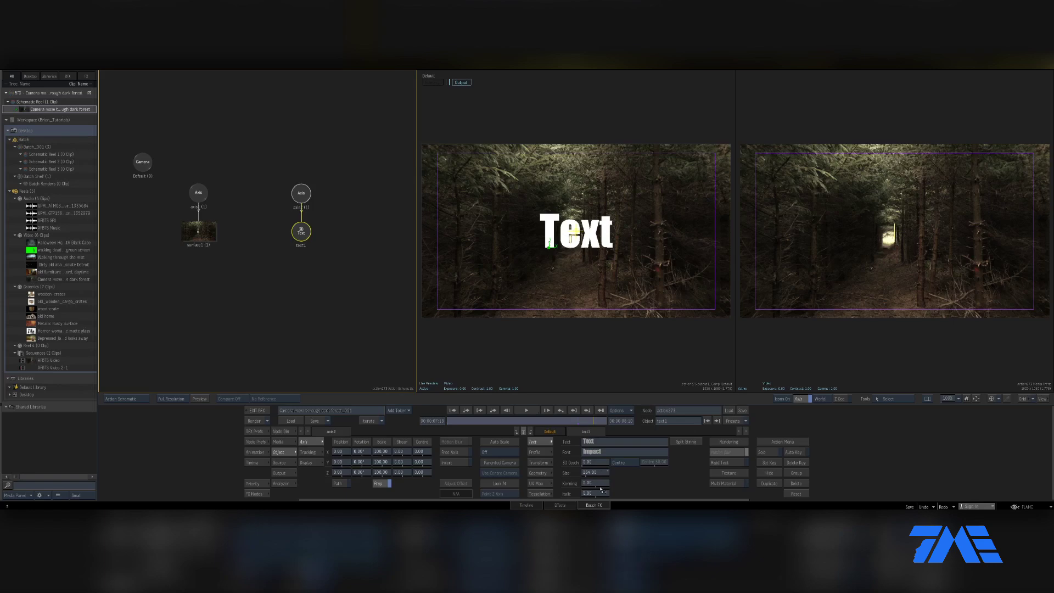
Change the text wording to SCARED.
click(605, 442)
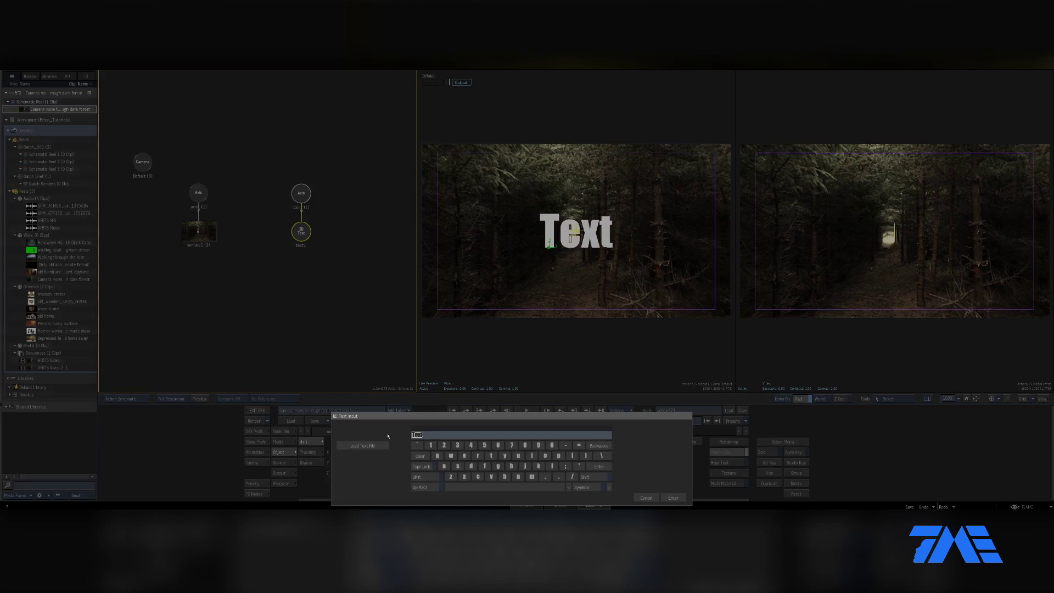
text(SCARED)
key(Return)
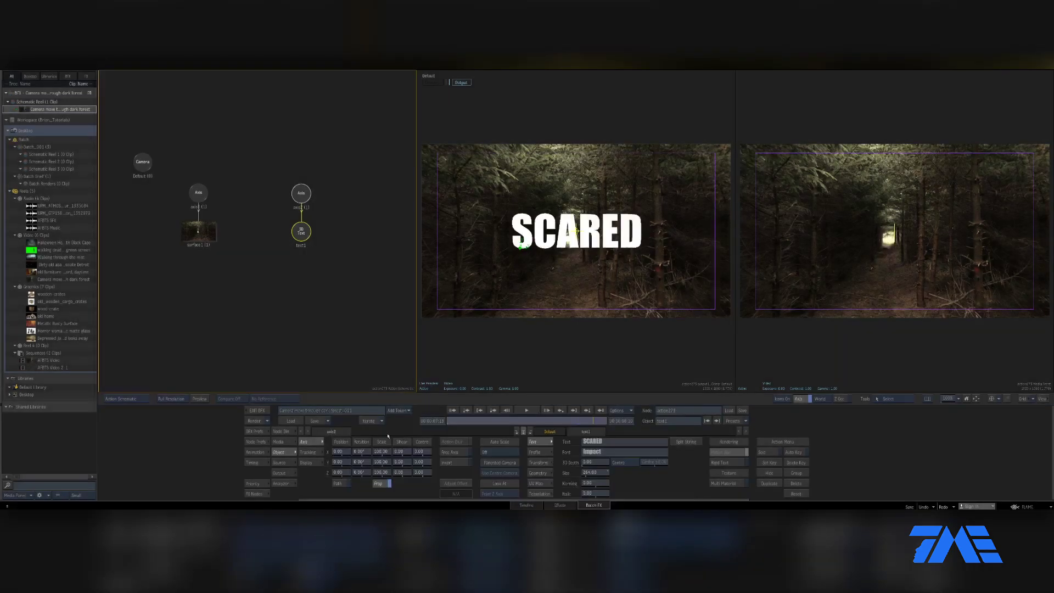
Reposition the SCARED axis and text nodes in the Action schematic.
click(301, 193)
drag(302, 192, 295, 196)
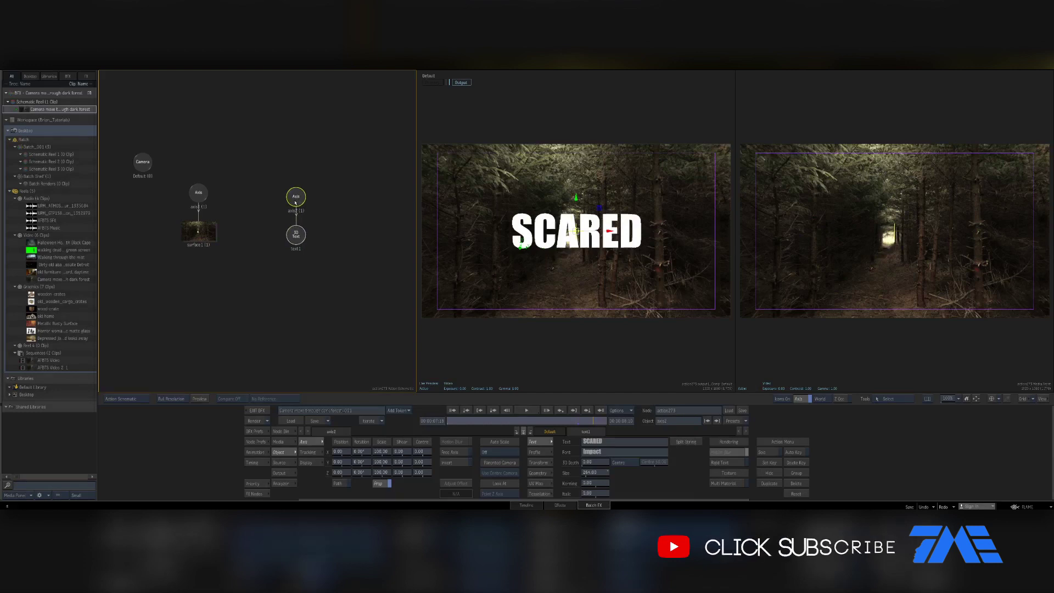
drag(294, 210, 292, 208)
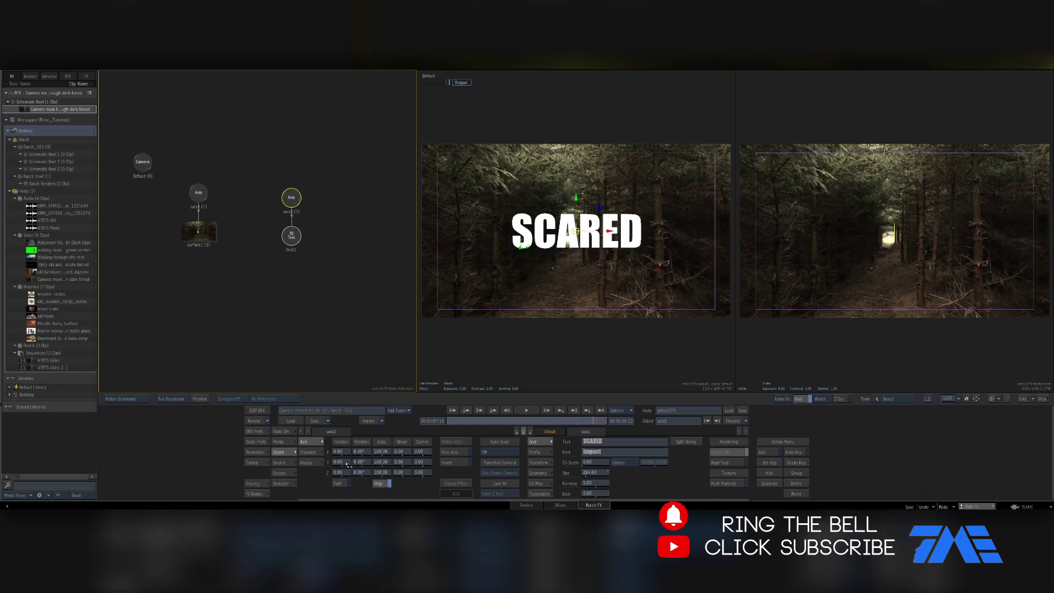
key(ctrl+z)
key(ctrl+z)
key(ctrl+z)
key(ctrl+z)
key(ctrl+z)
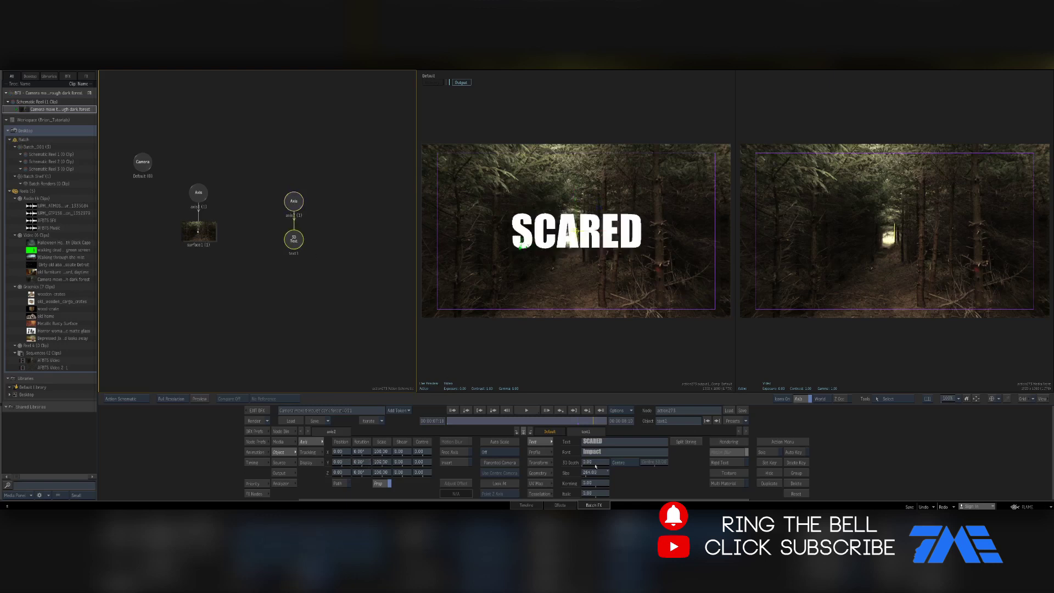
Adjust the title's Y rotation and set its 3D Depth to 0.
mouse_move(359, 461)
mouse_down()
mouse_move(391, 459)
mouse_move(370, 462)
mouse_up()
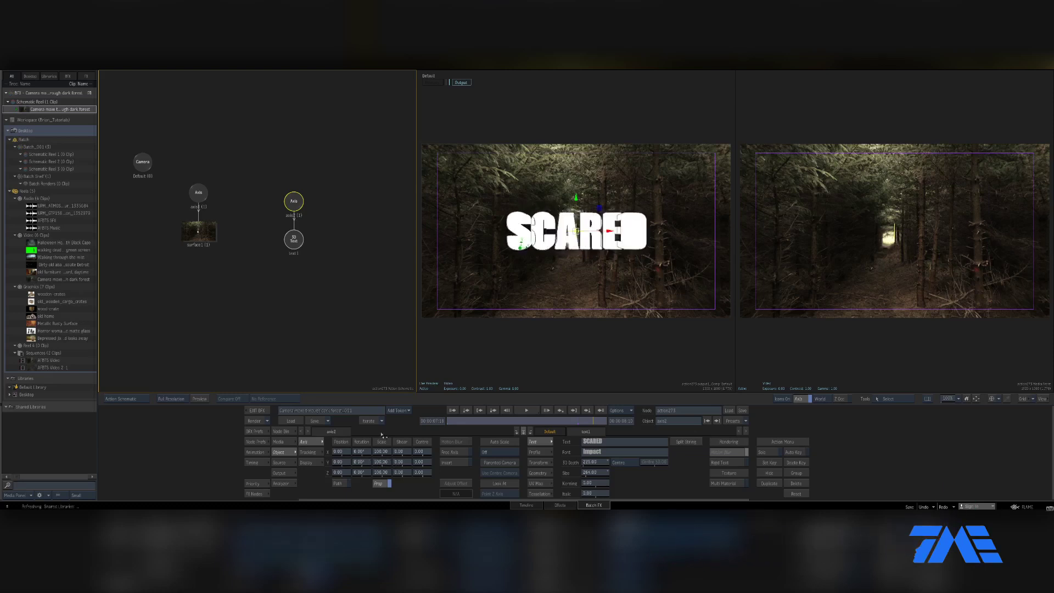
click(598, 462)
text(0)
key(Return)
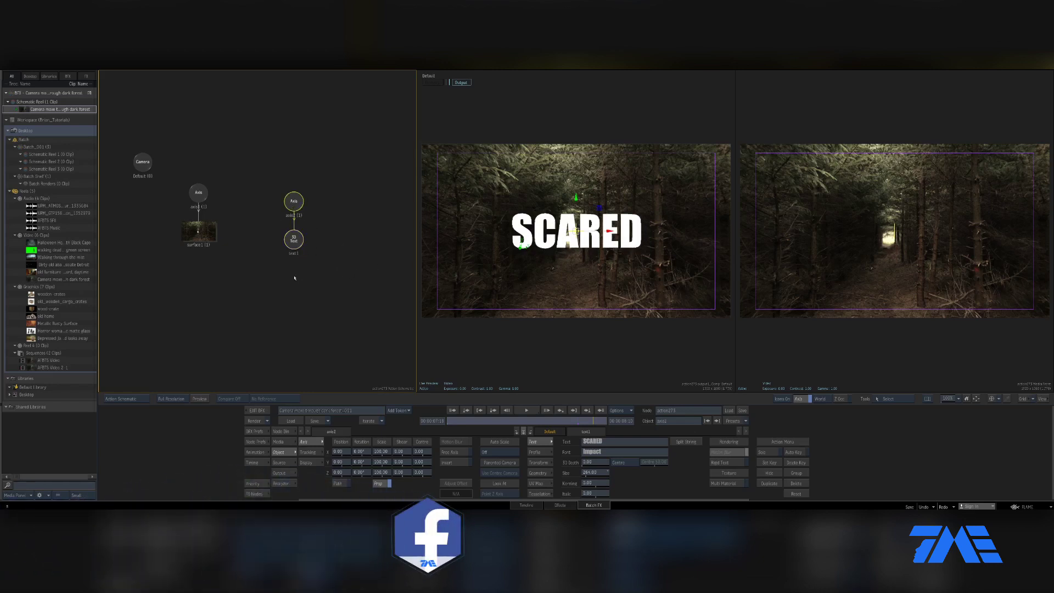
Copy the SCARED axis-and-text node pair, pasting and duplicating it in the schematic.
key(Down)
click(294, 213)
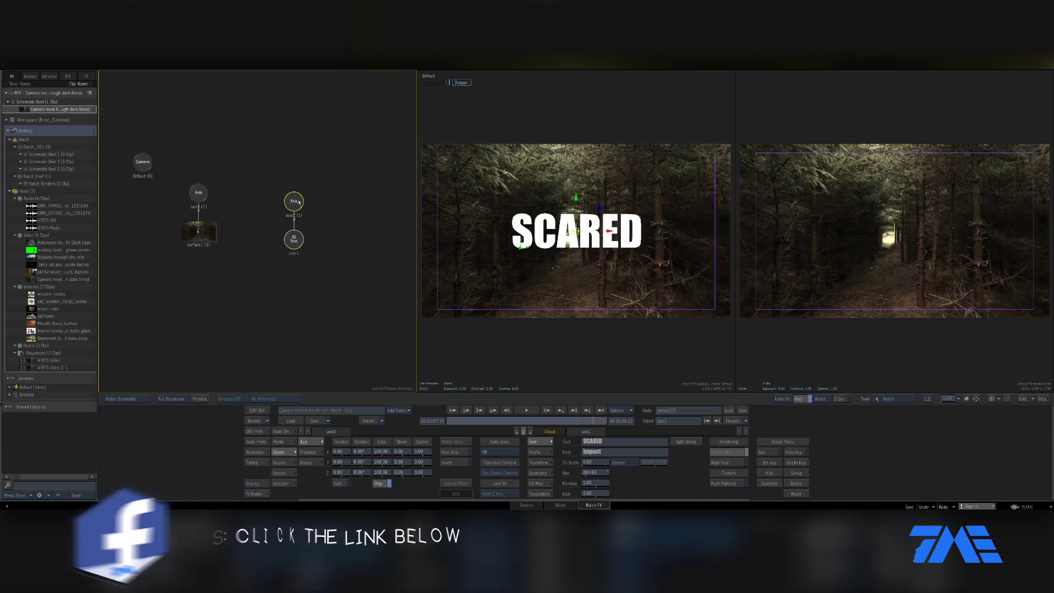
drag(293, 213, 293, 204)
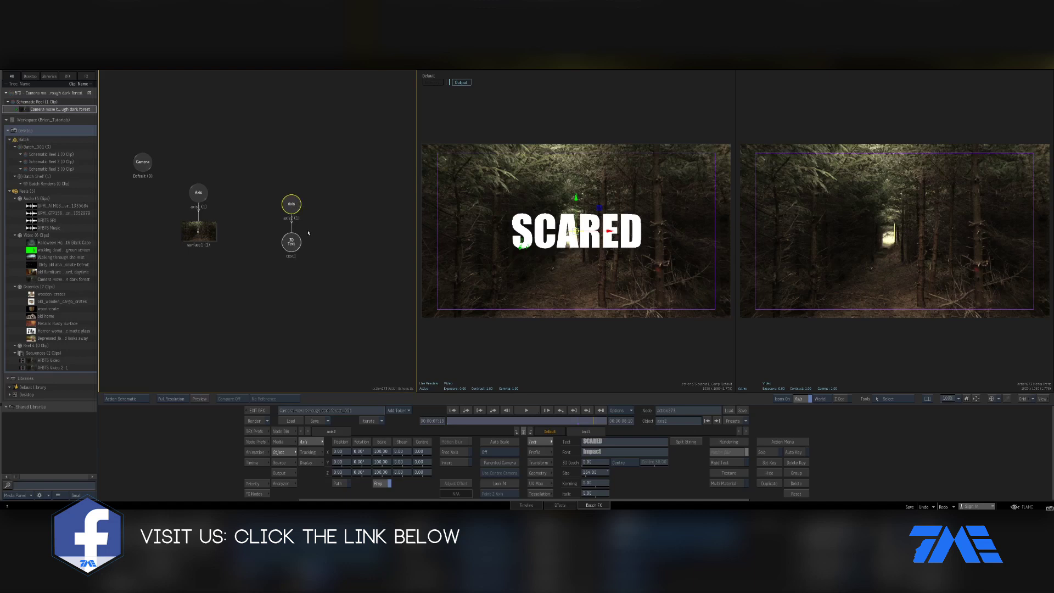
key(ctrl+v)
drag(343, 194, 333, 210)
click(292, 206)
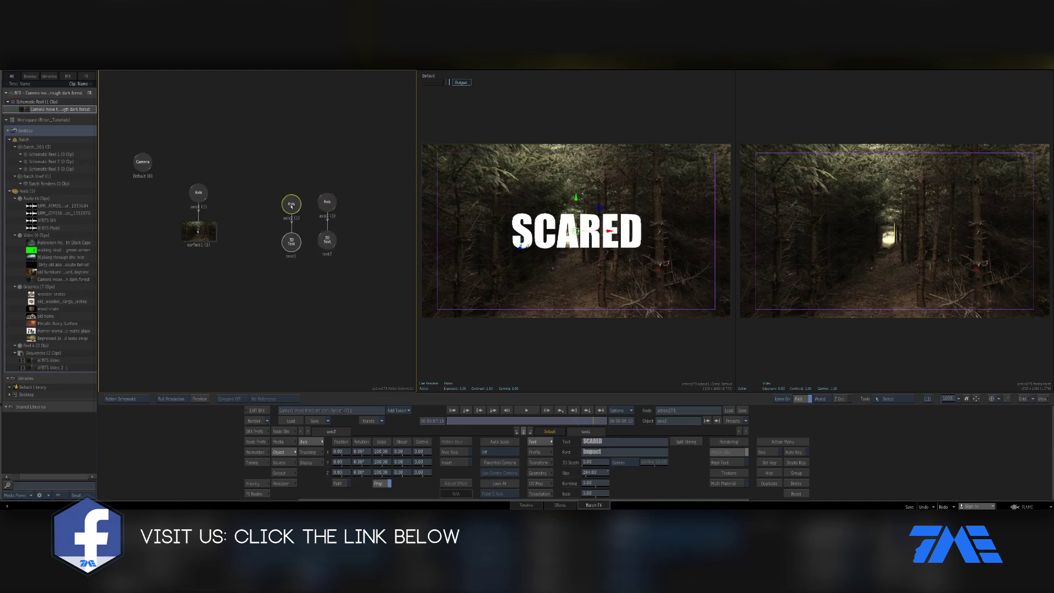
right_click(292, 207)
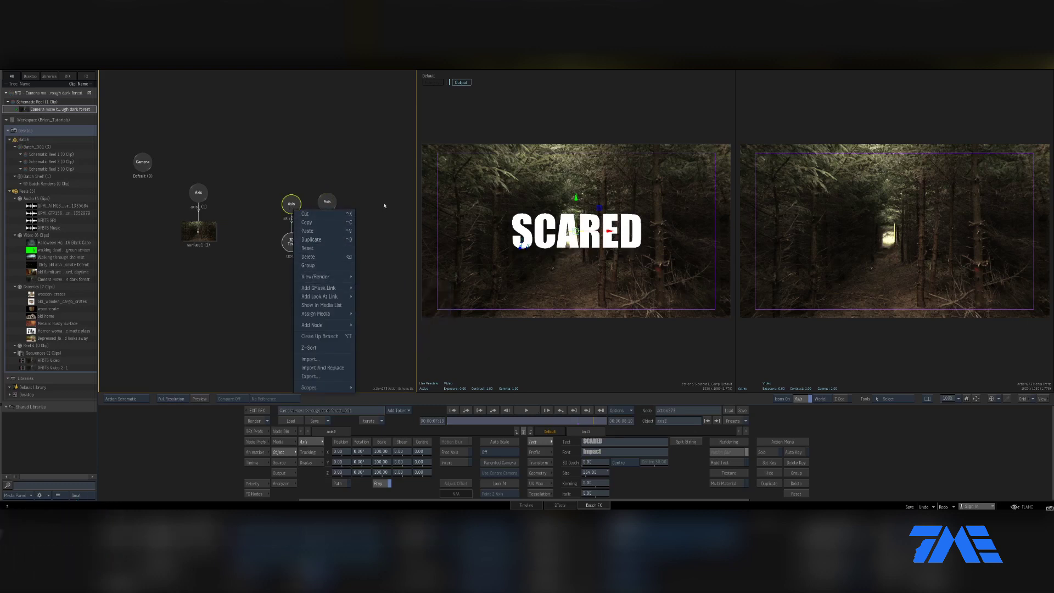
click(350, 240)
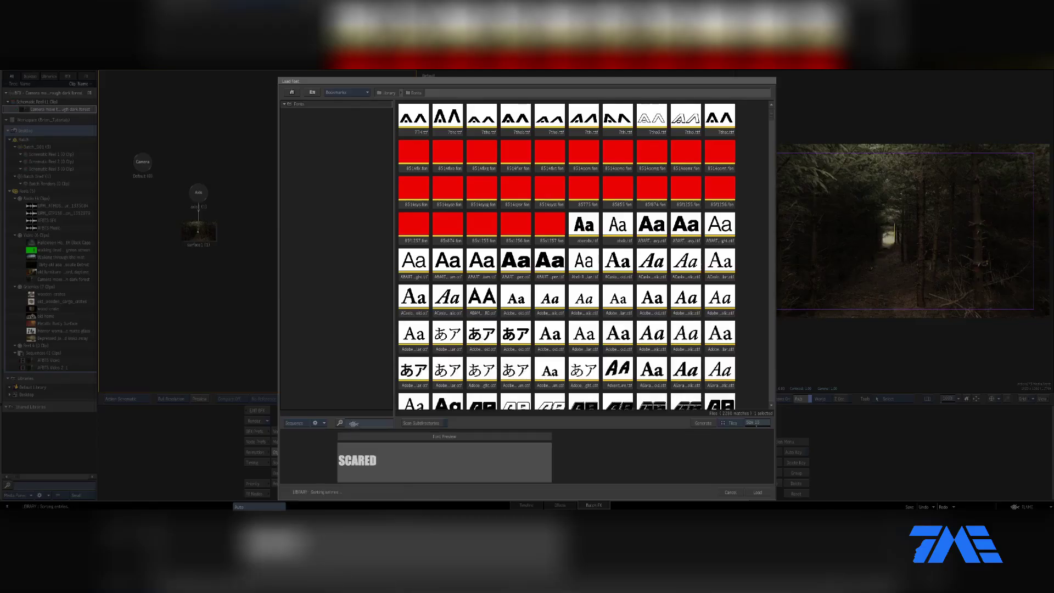
Load the italic Interstate font, found by searching INTERSTATE, onto the copied text.
click(353, 424)
text(INTERSTATE)
key(Return)
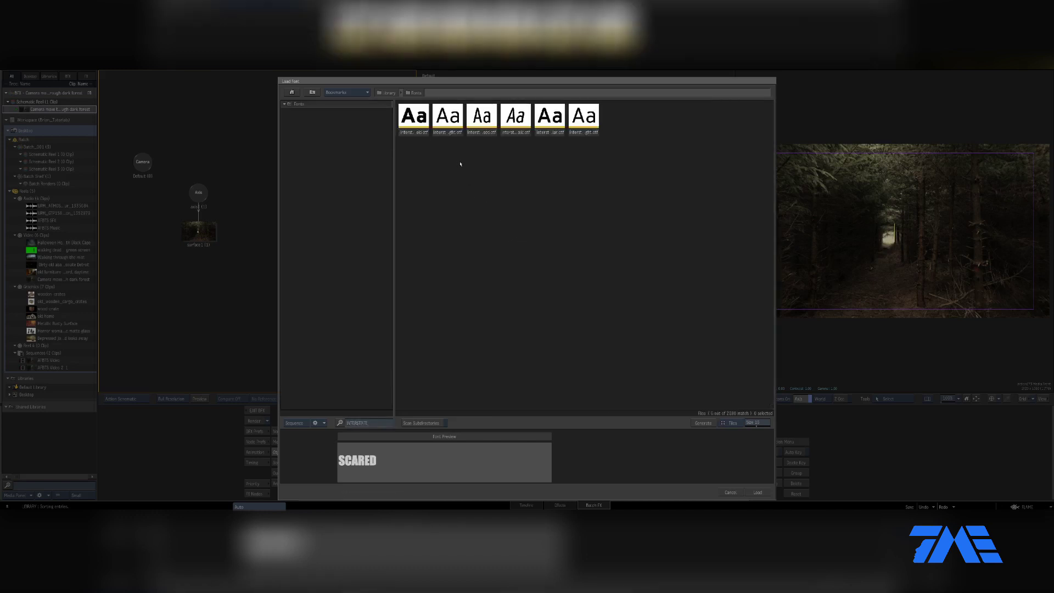
click(520, 131)
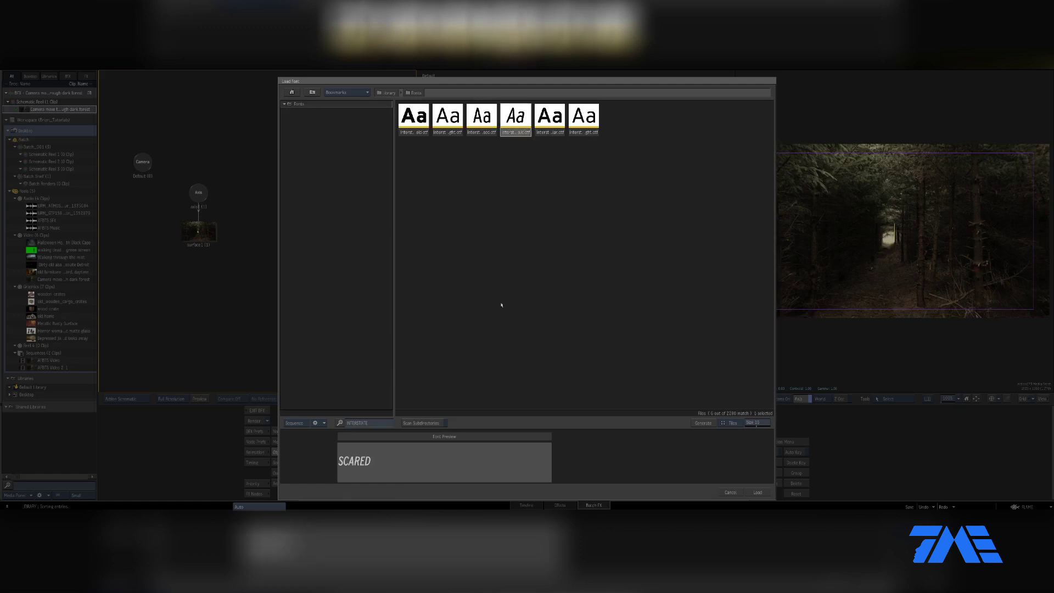
click(757, 492)
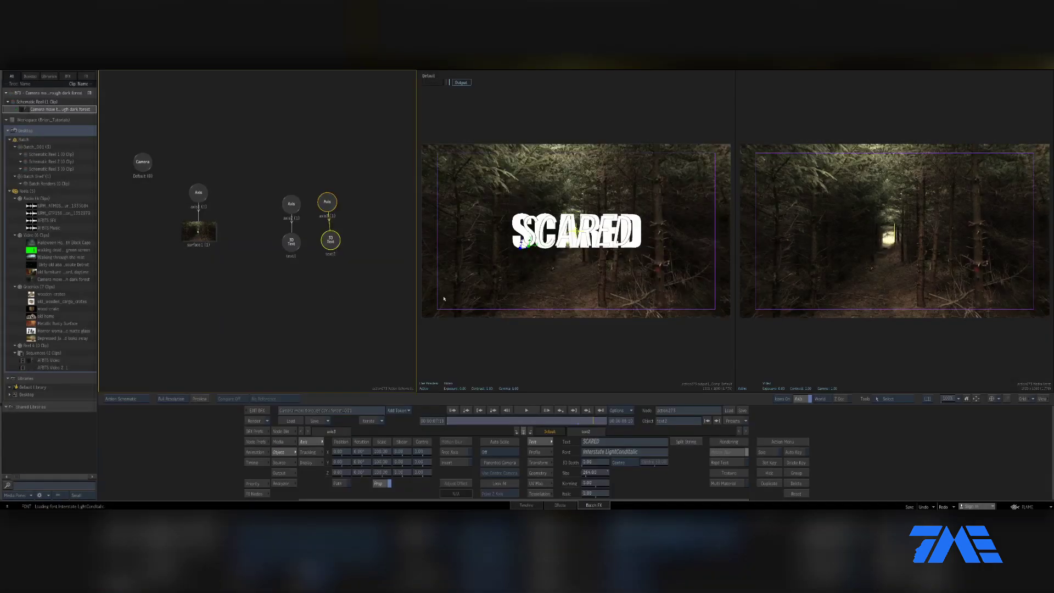
Replace the copied wording with ARE YOU and shrink it to size 76.
click(603, 443)
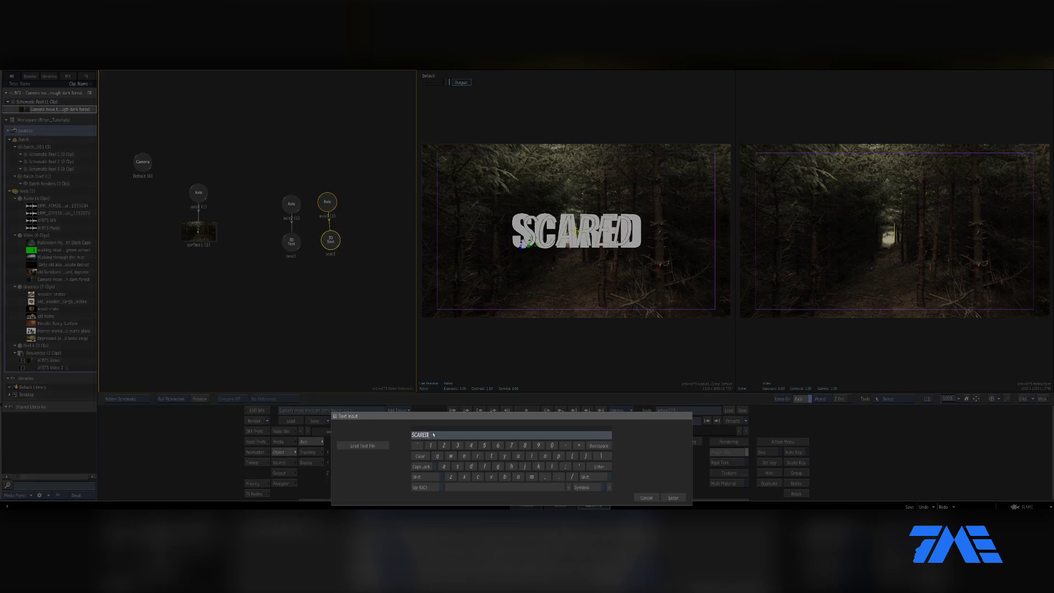
drag(435, 435, 391, 435)
text(ARE YOU)
click(665, 497)
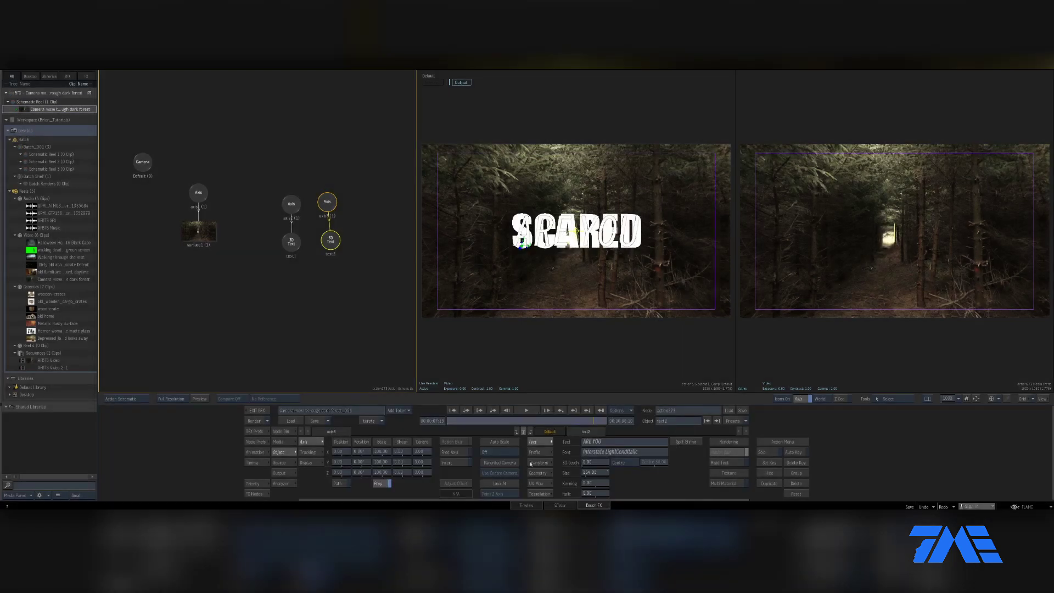
drag(597, 473, 453, 352)
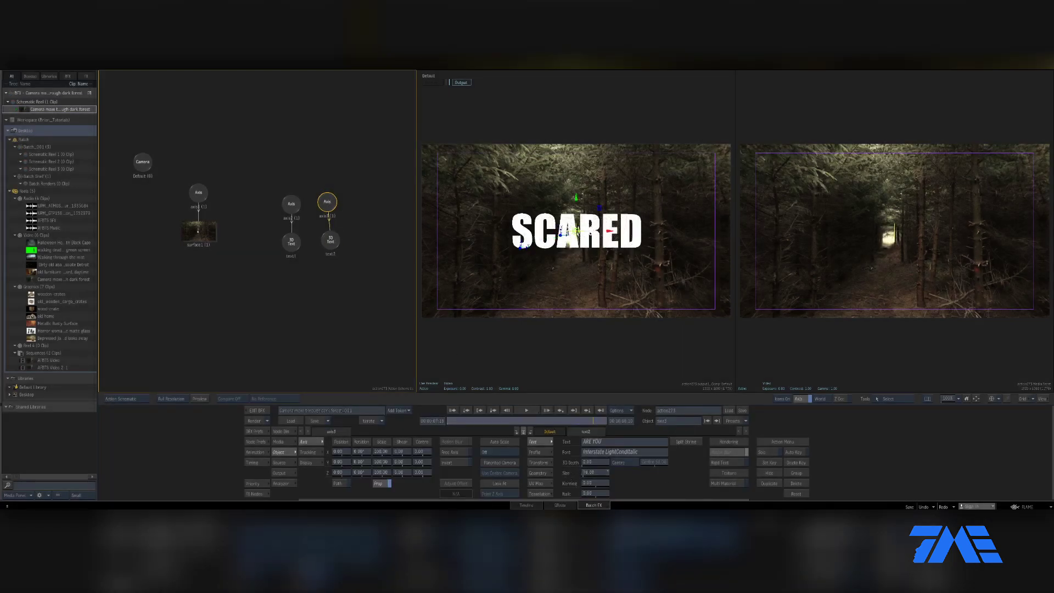
Move ARE YOU in the viewer to sit just above the left part of SCARED.
drag(582, 242, 503, 297)
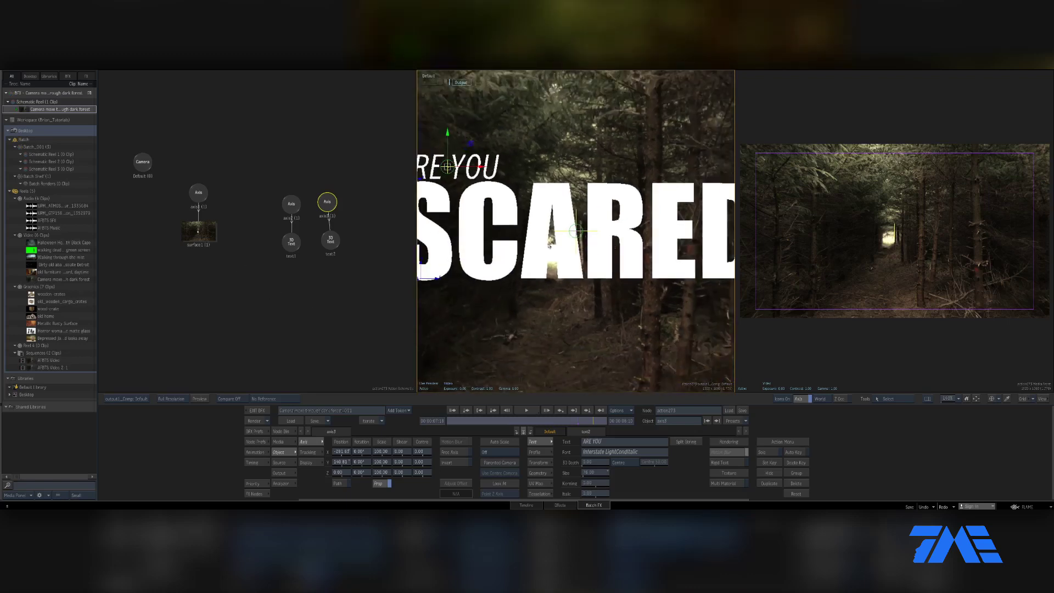
drag(482, 268, 507, 268)
drag(555, 198, 569, 213)
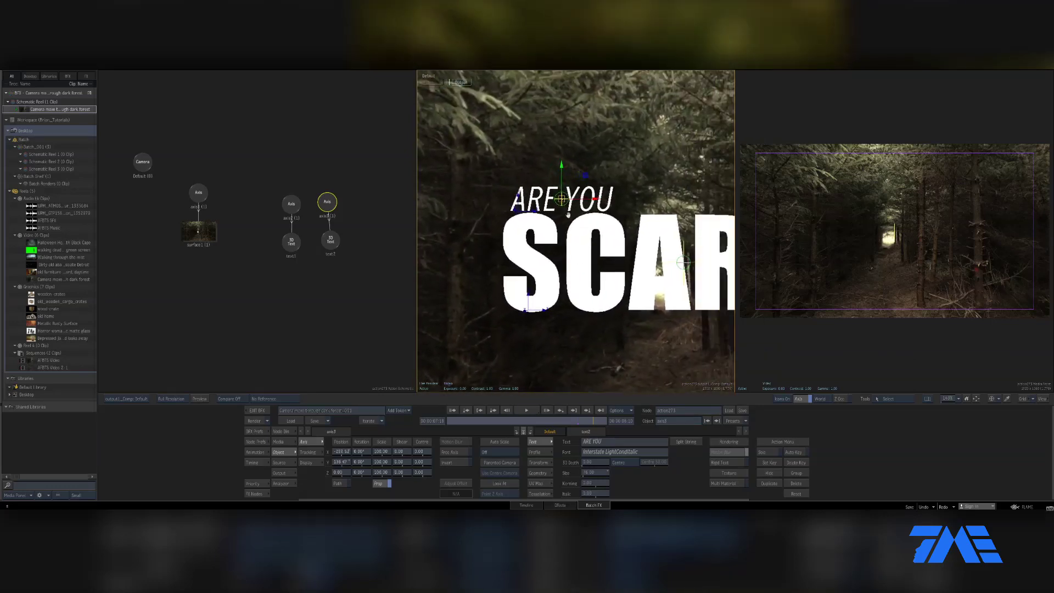
key(F4)
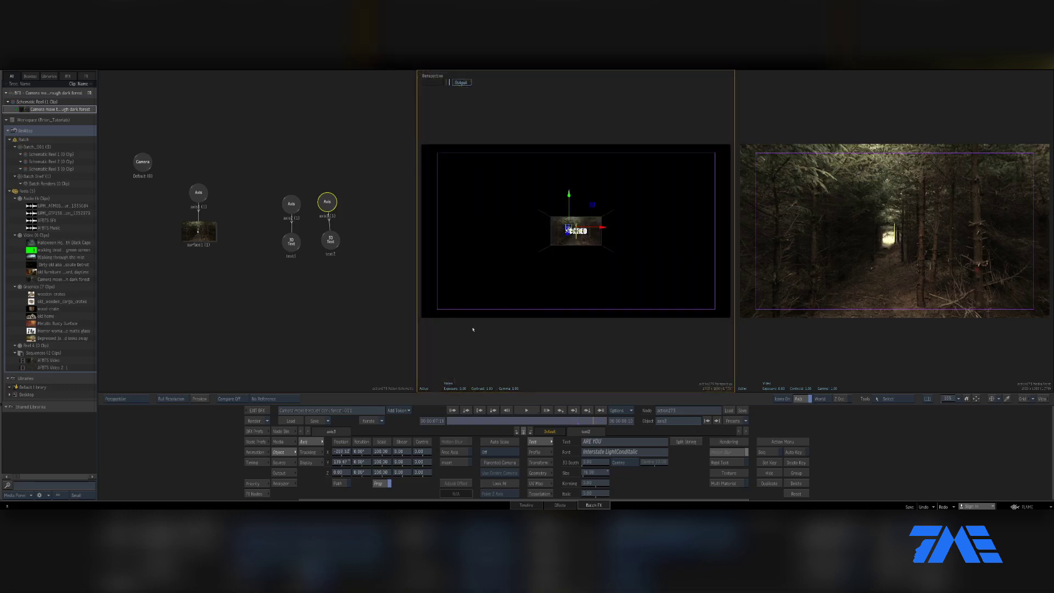
Switch the viewer to BFX Result, then back to Current Node.
click(132, 400)
click(134, 398)
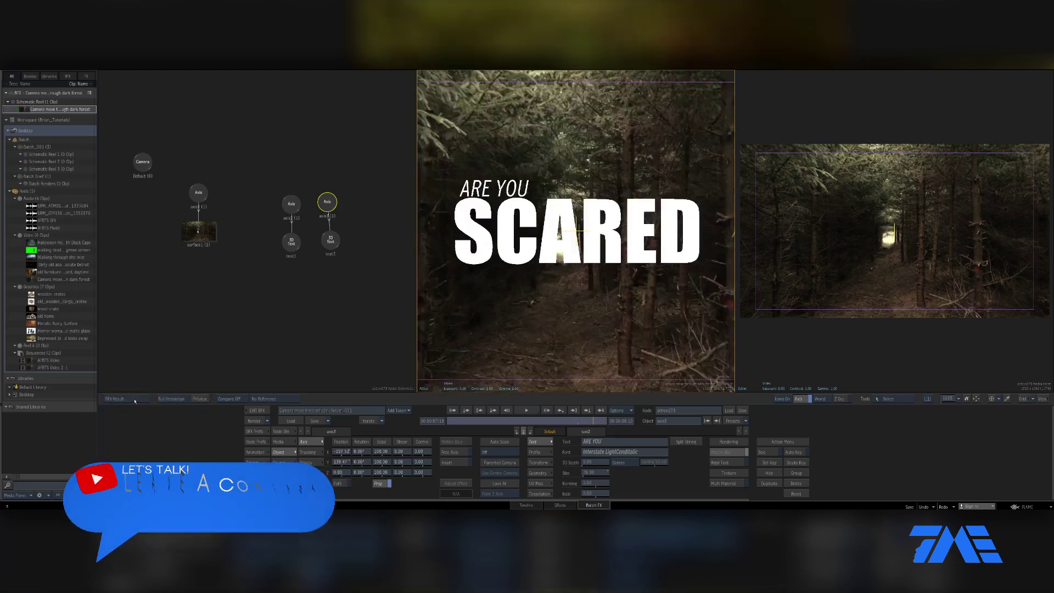
click(134, 399)
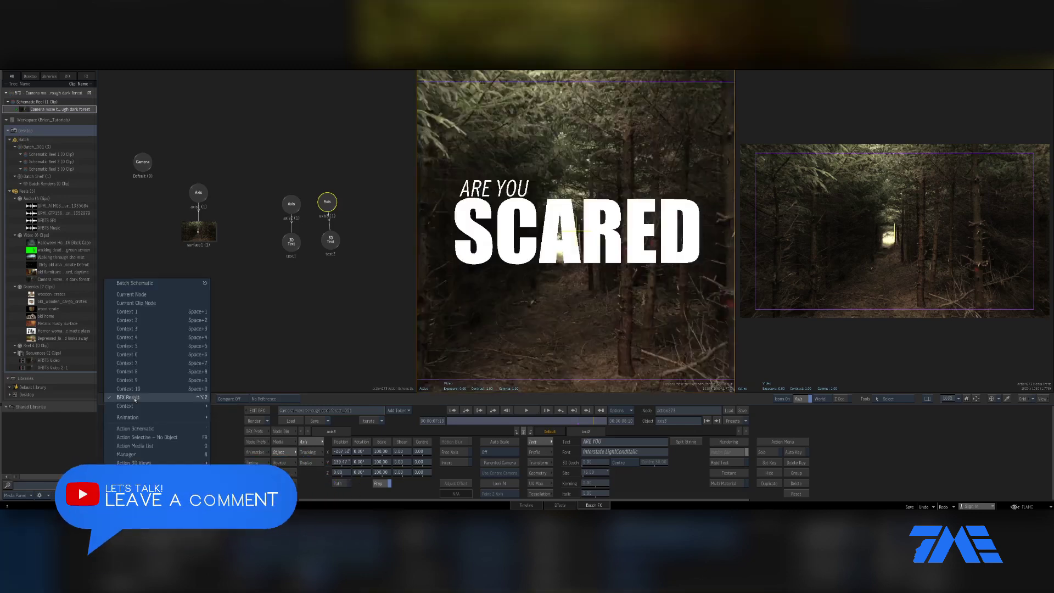
click(156, 298)
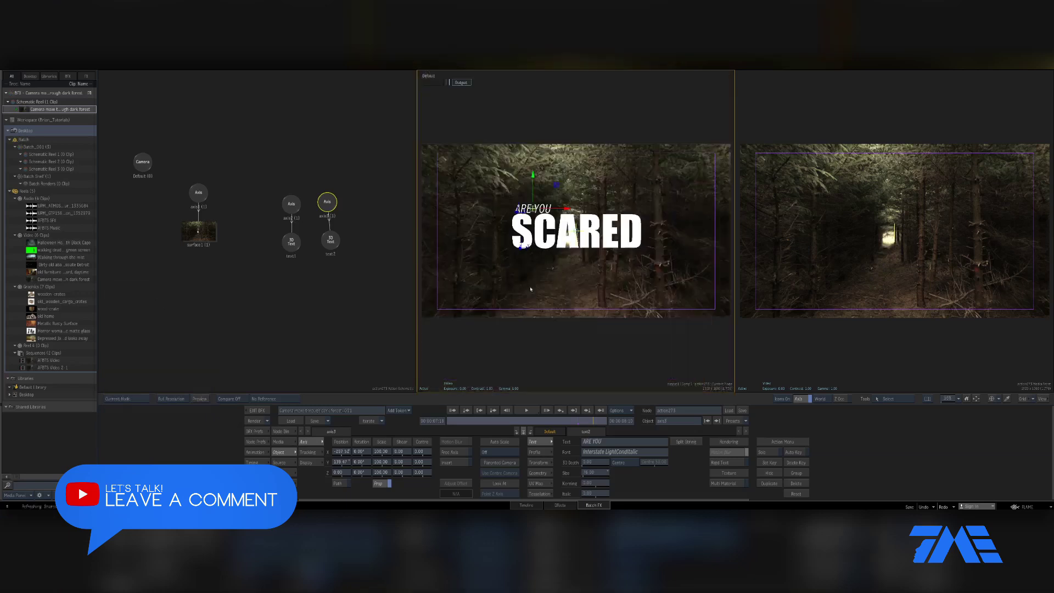
click(292, 243)
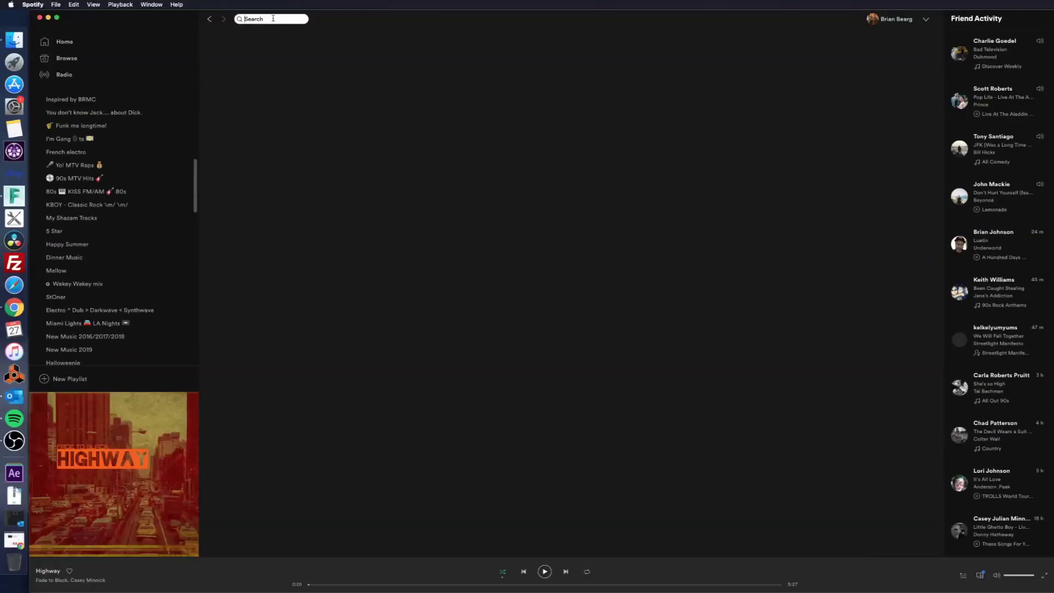
Search Spotify for 'fade to black' and open the top artist result.
click(273, 18)
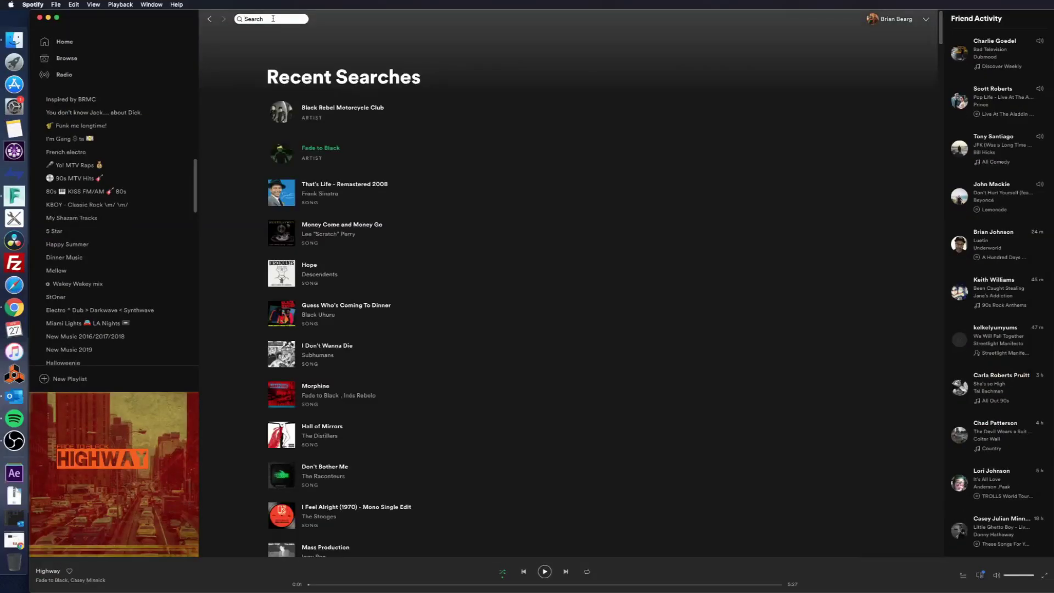
text(fade to bl)
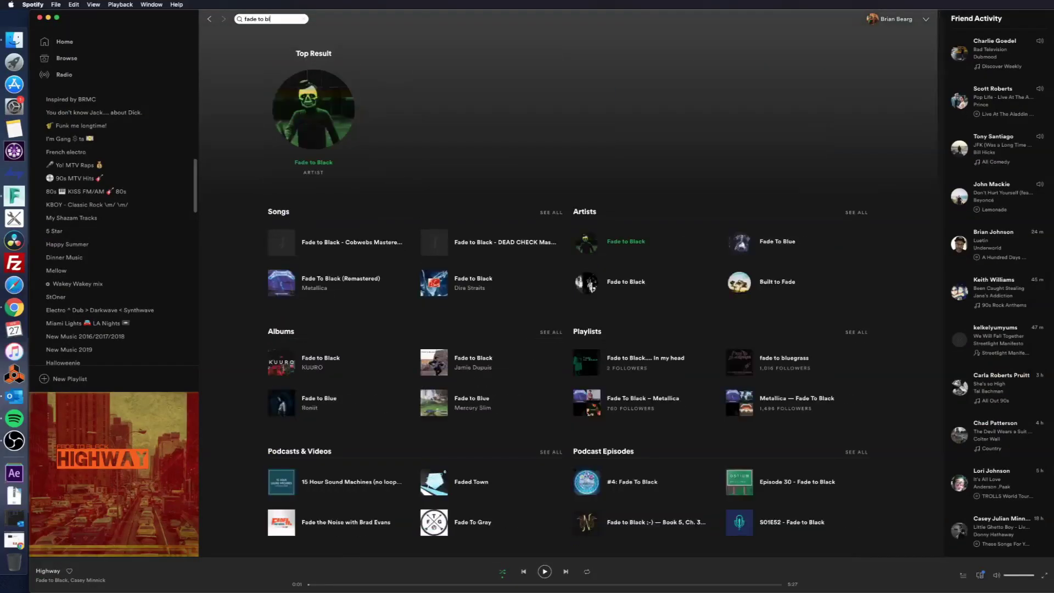
text(ack)
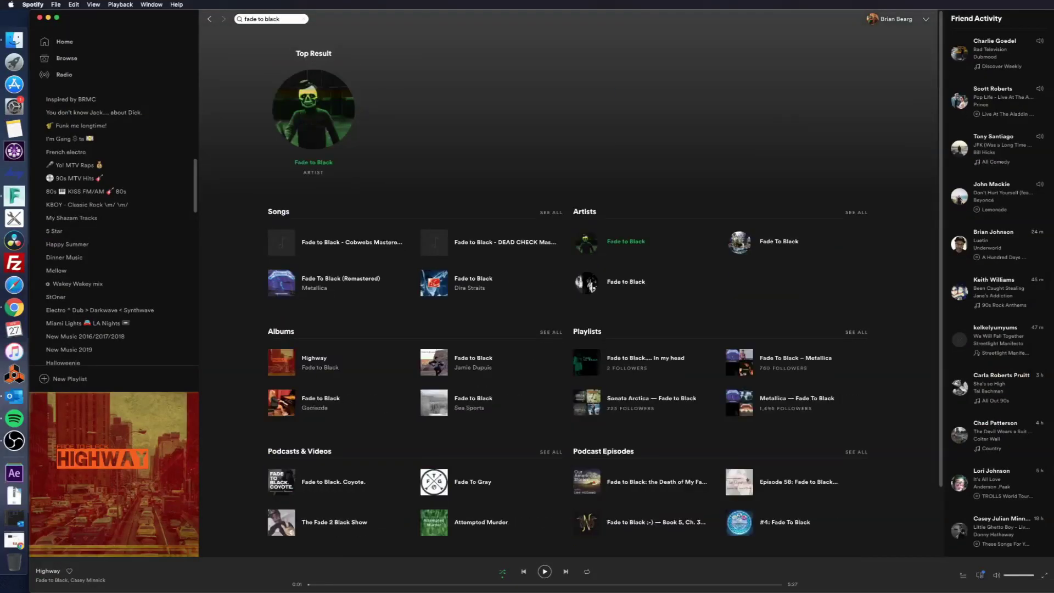
click(315, 162)
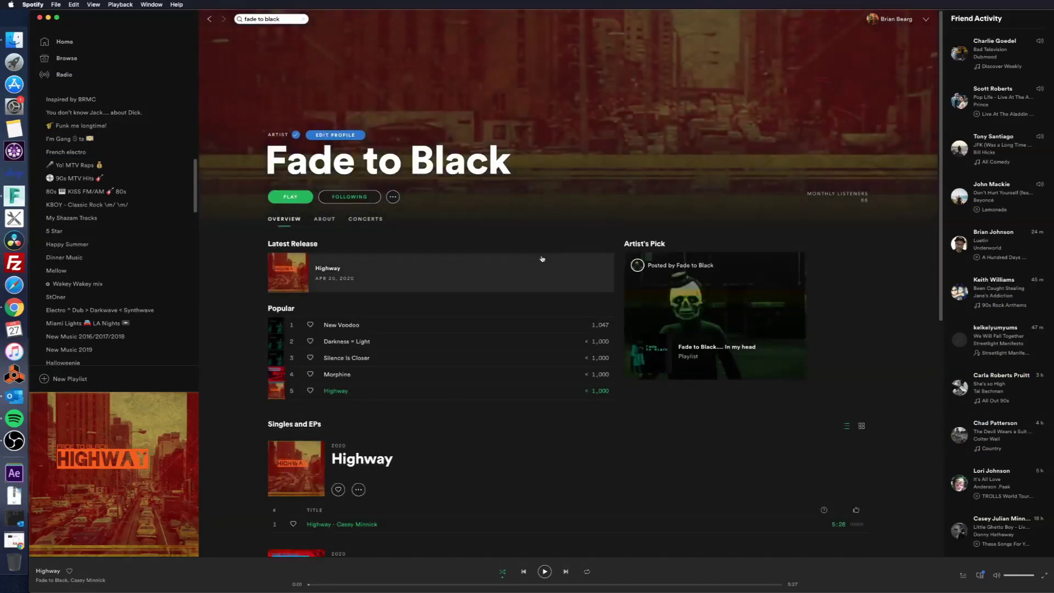